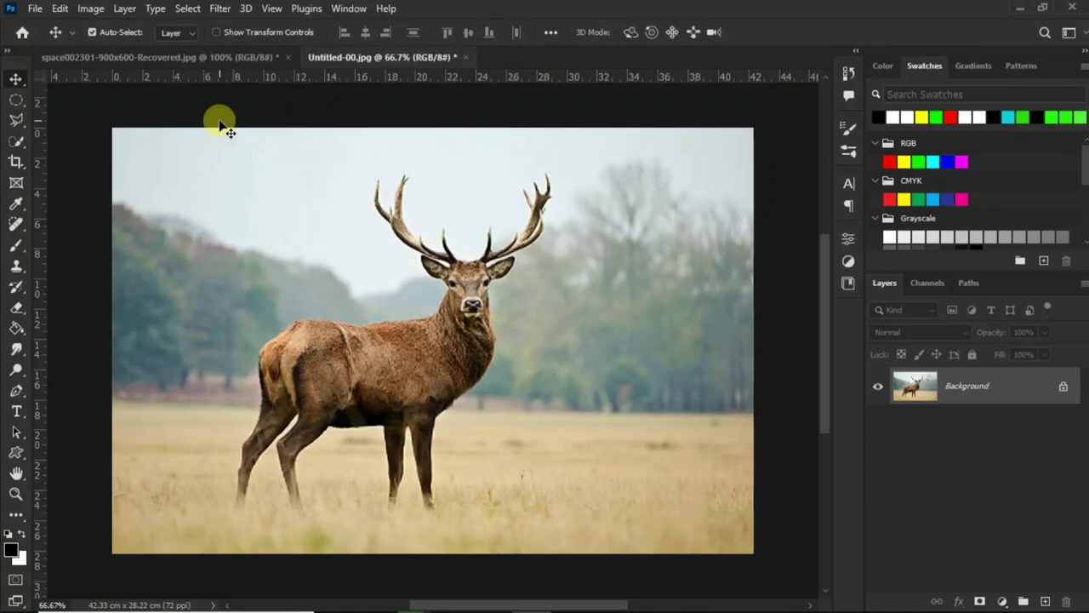
Step: Select the stag with Select Subject and copy it onto its own Layer 1
left_click(15, 140)
left_click(499, 33)
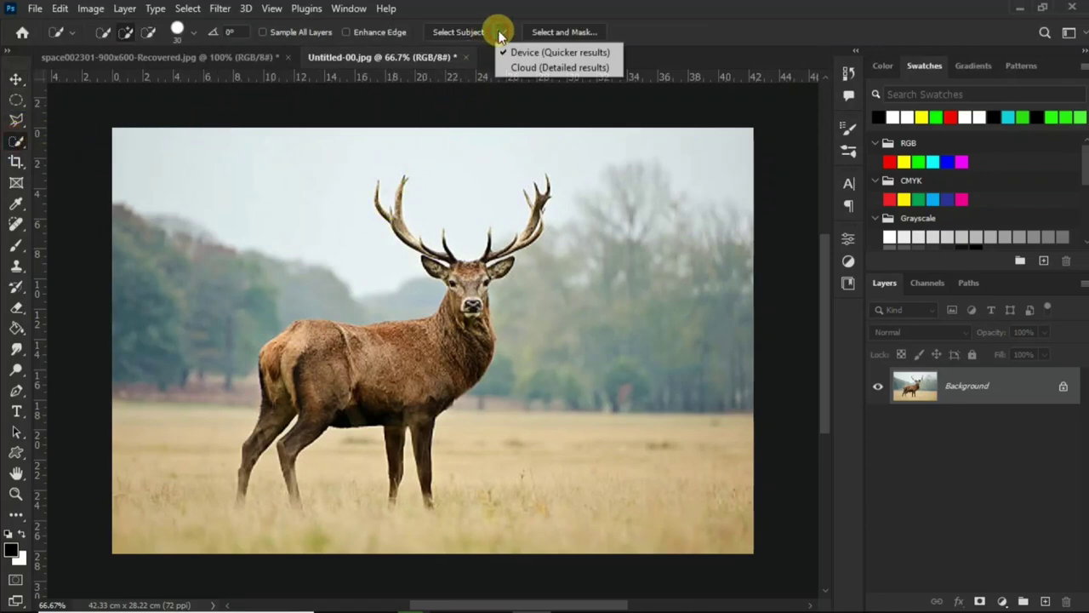
left_click(519, 67)
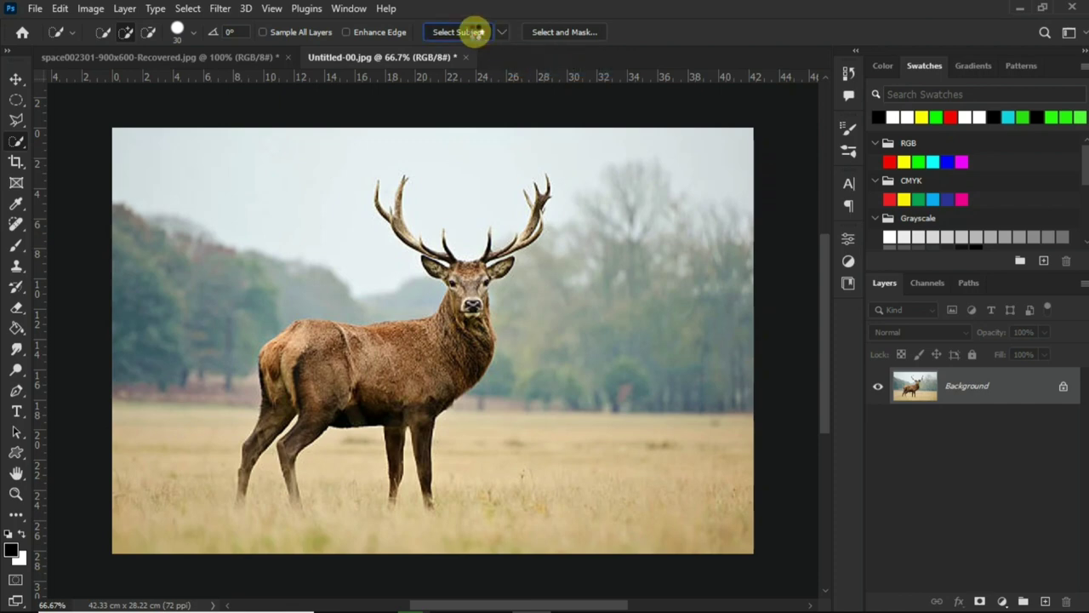
left_click(477, 33)
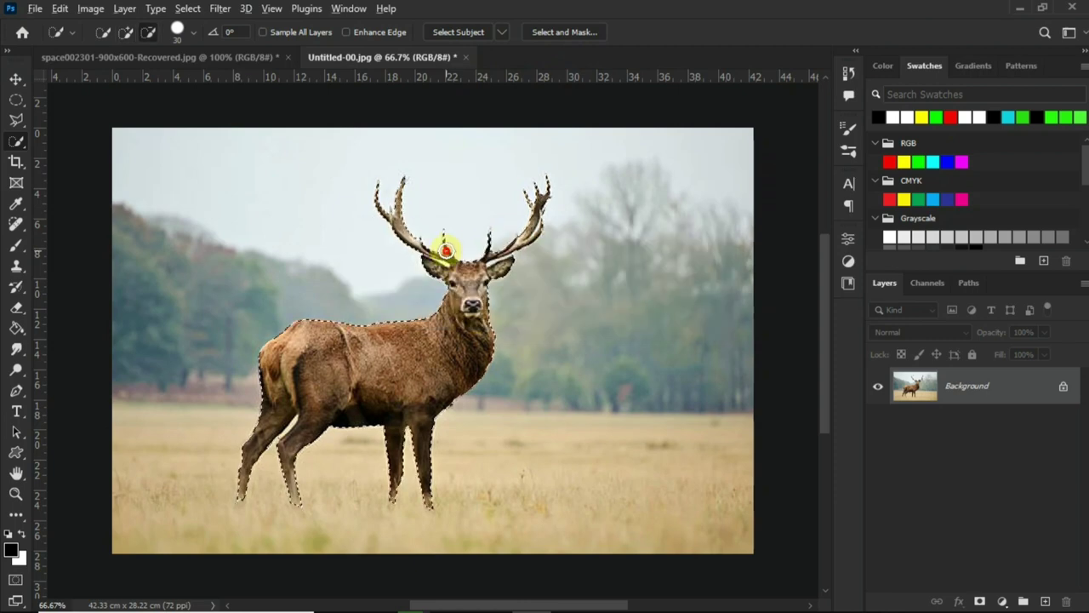
key("ctrl+j")
Step: Return to the Background at 100% zoom, deselect, and add an empty Layer 2
key("alt+bracketleft")
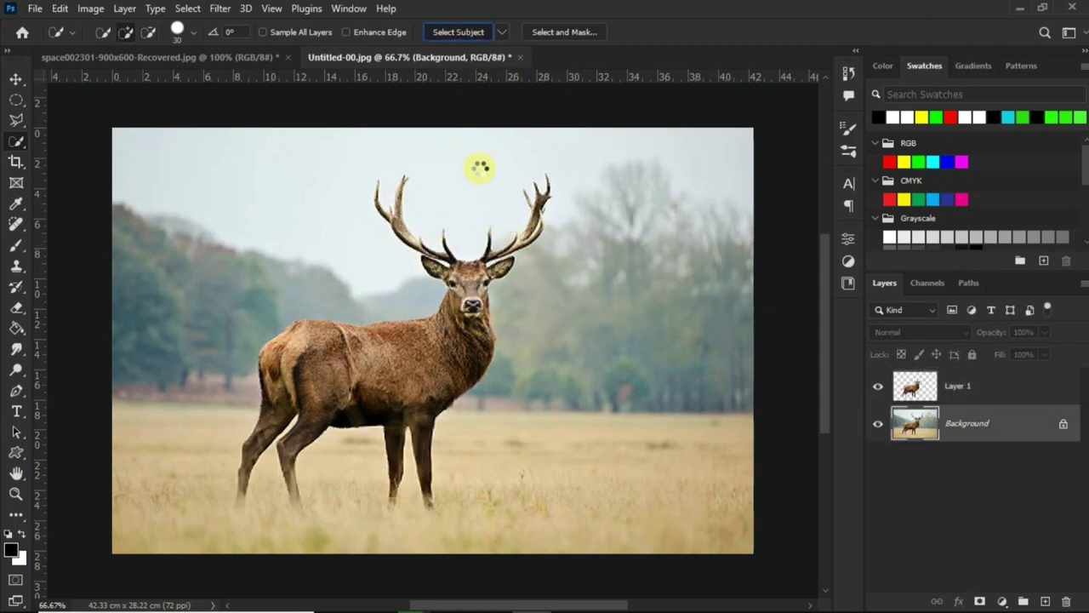
key("ctrl+1")
left_click_drag(476, 243, 445, 285)
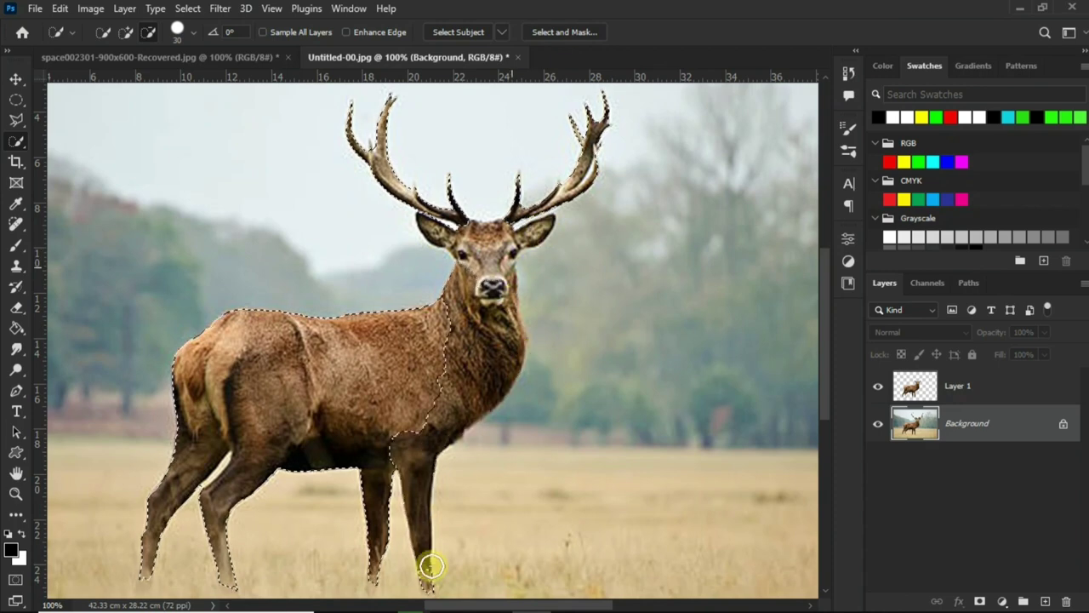
key("ctrl+d")
key("ctrl+shift+alt+n")
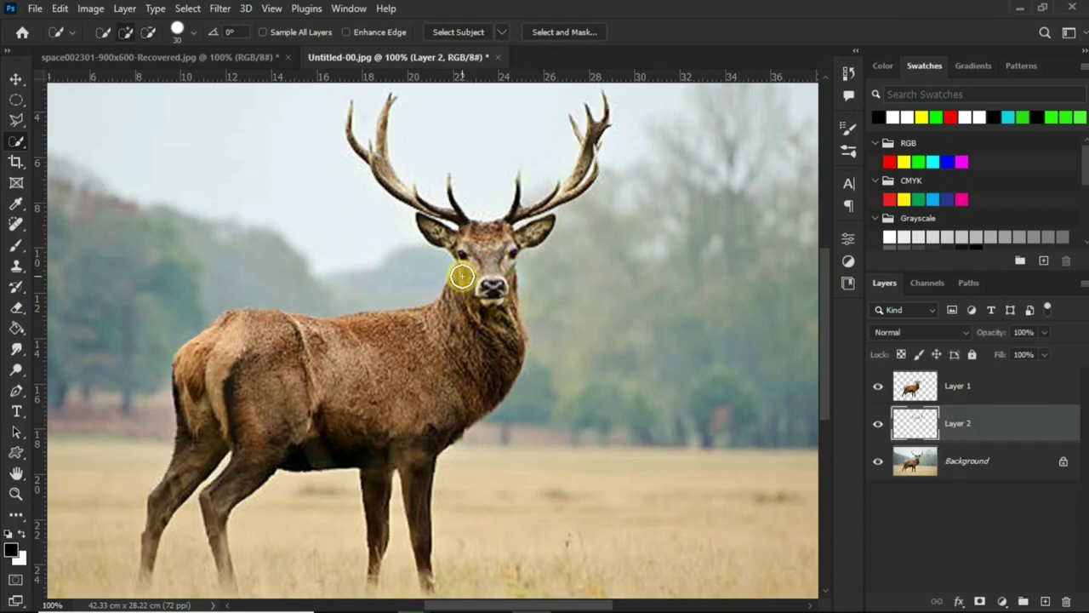
Step: Move Layer 2 above Layer 1 and convert it to a smart object
key("v")
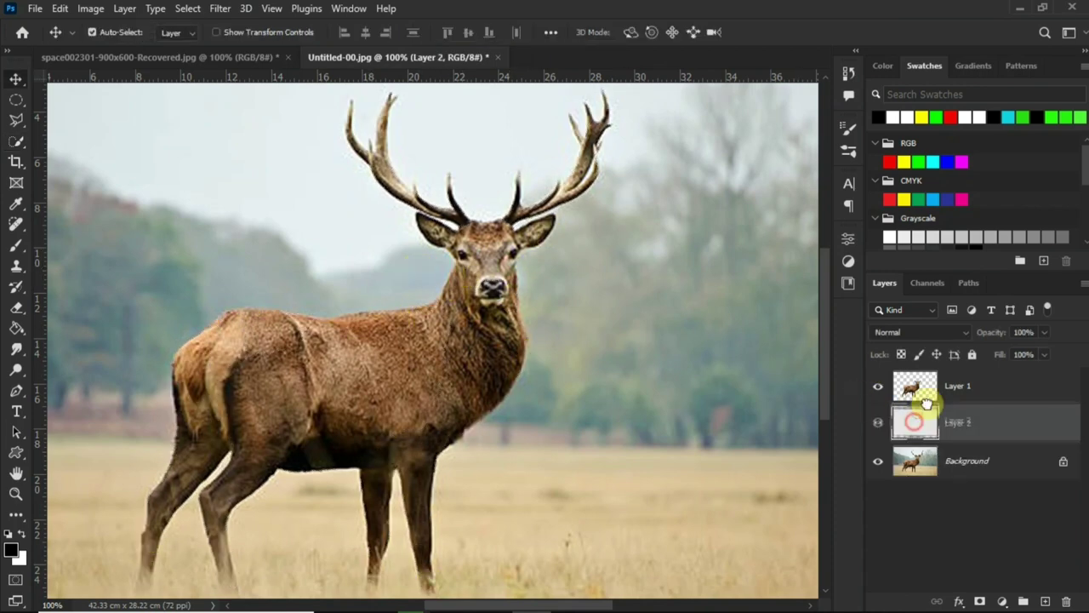
left_click_drag(902, 423, 936, 384)
right_click(961, 387)
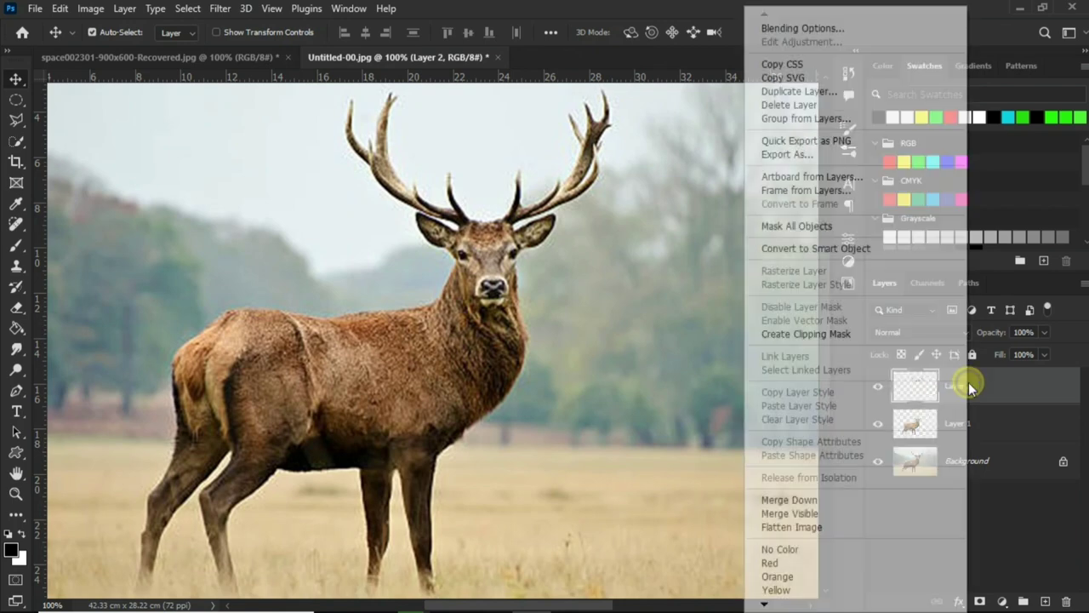
left_click(874, 253)
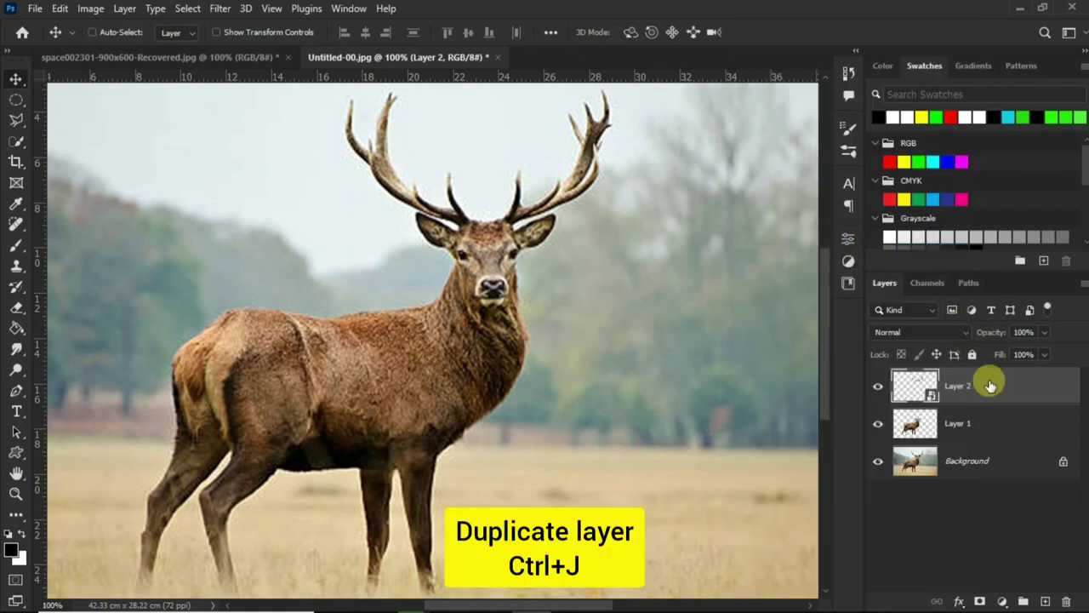
Step: Duplicate Layer 2, set the copy to Screen, and apply a 5-pixel Gaussian Blur
key("ctrl+j")
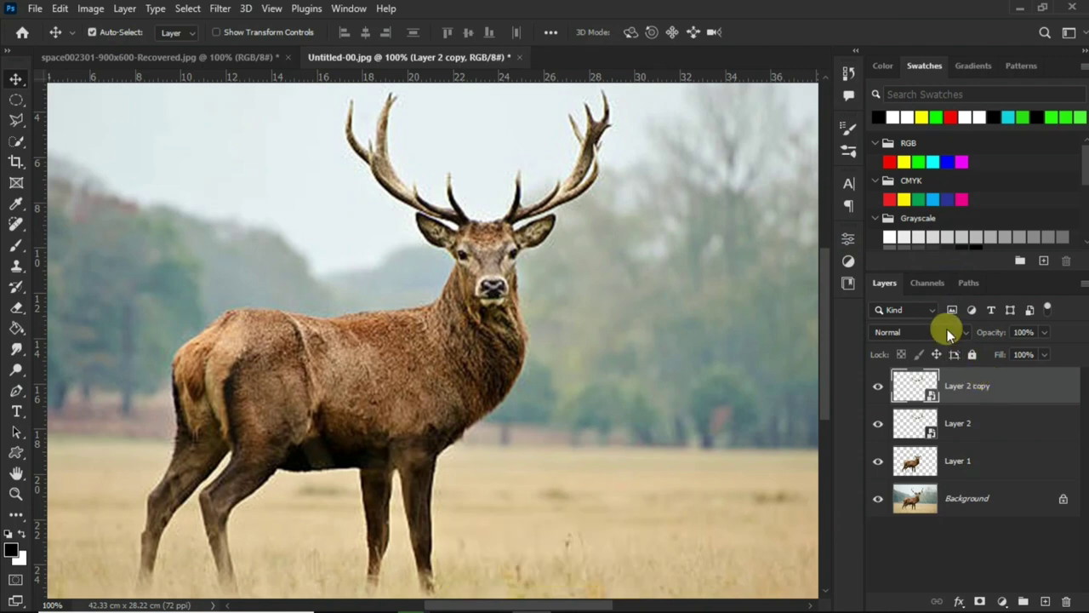
left_click(951, 332)
left_click(919, 347)
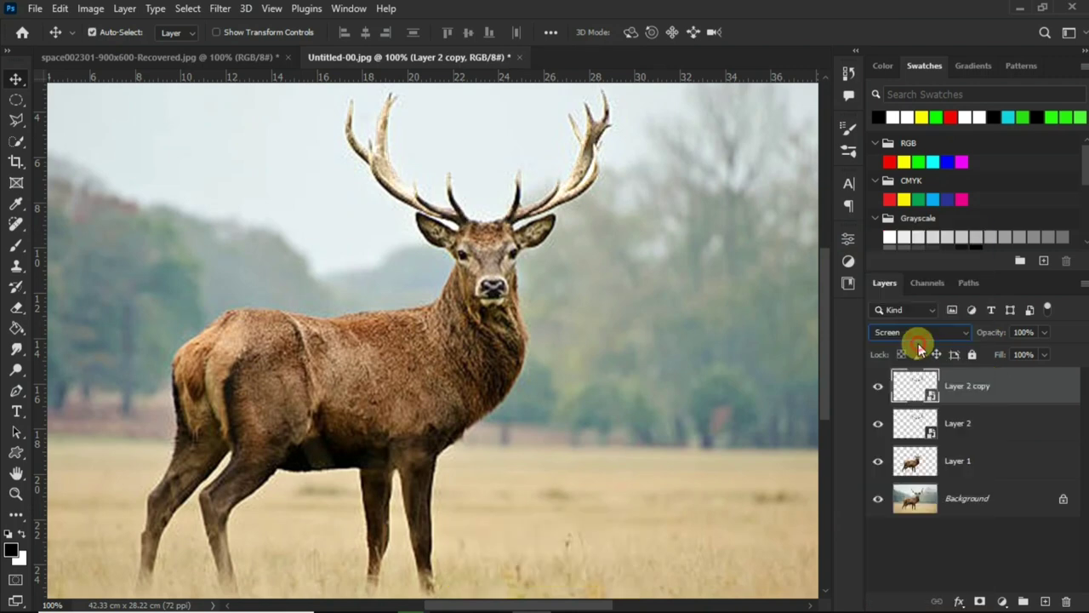
left_click(223, 9)
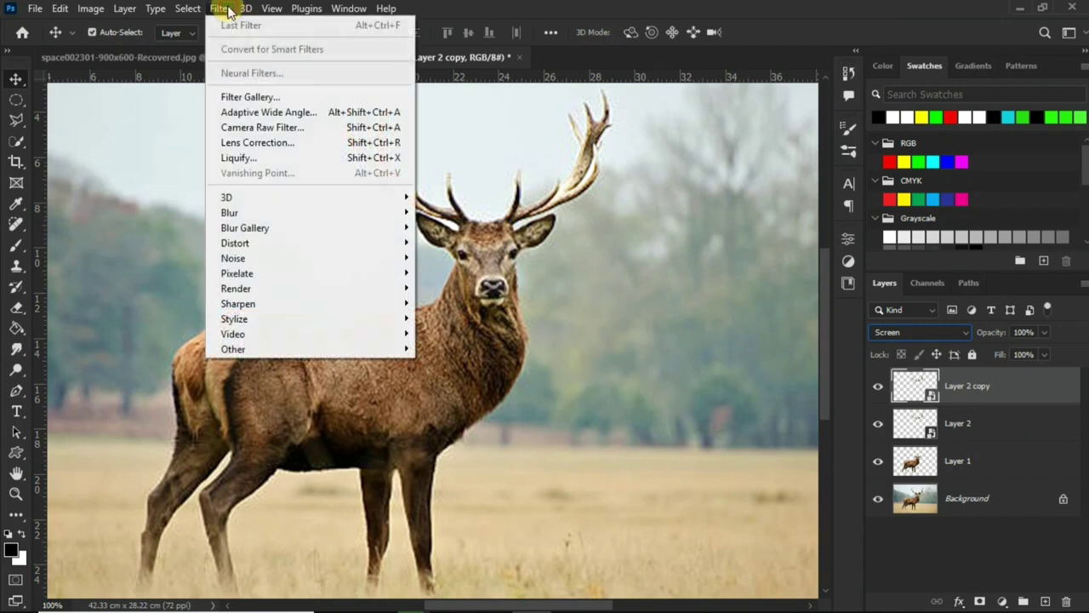
mouse_move(255, 212)
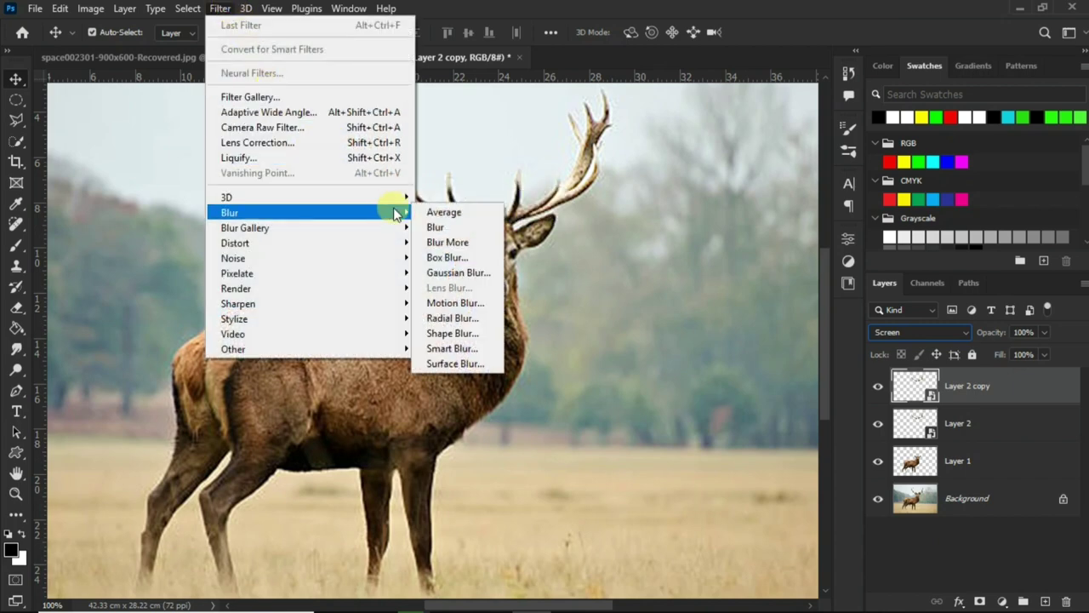
left_click(464, 273)
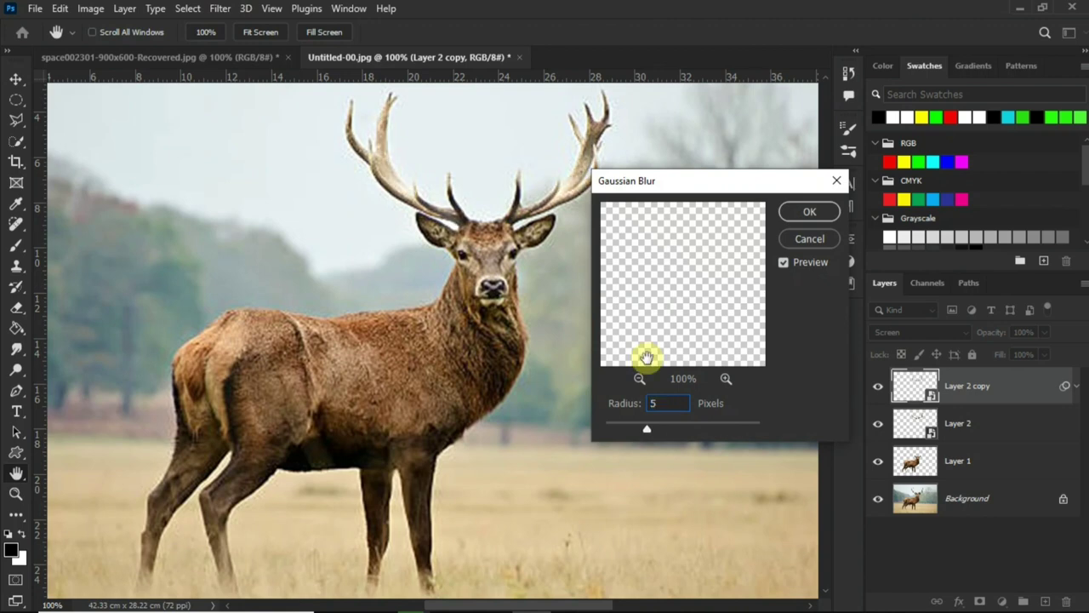
key("Return")
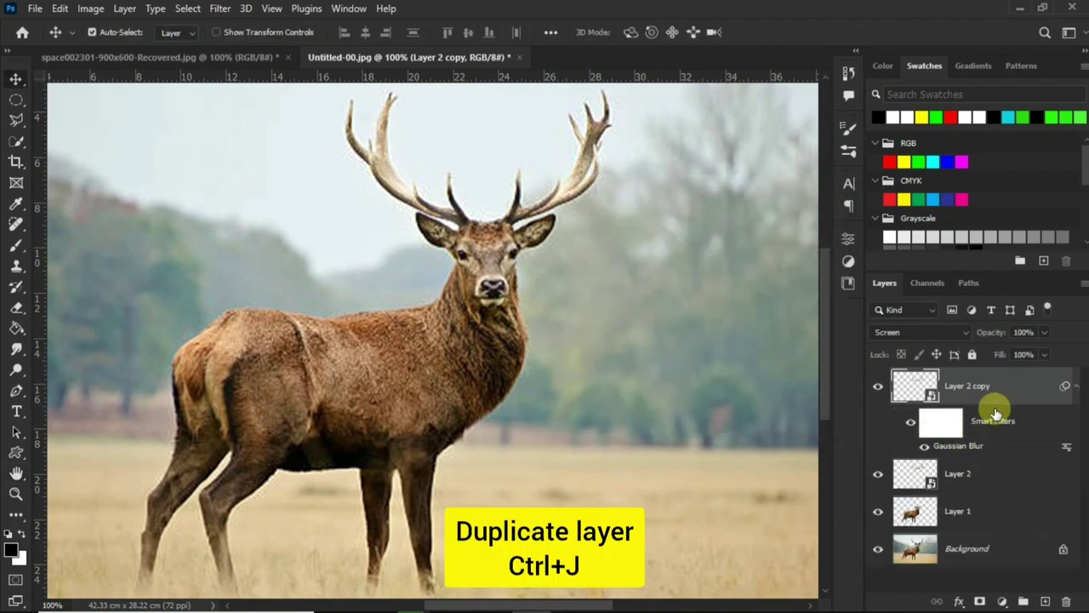
Step: Add Layer 2 copy 2 with a 15-pixel blur in Lighten mode
key("ctrl+j")
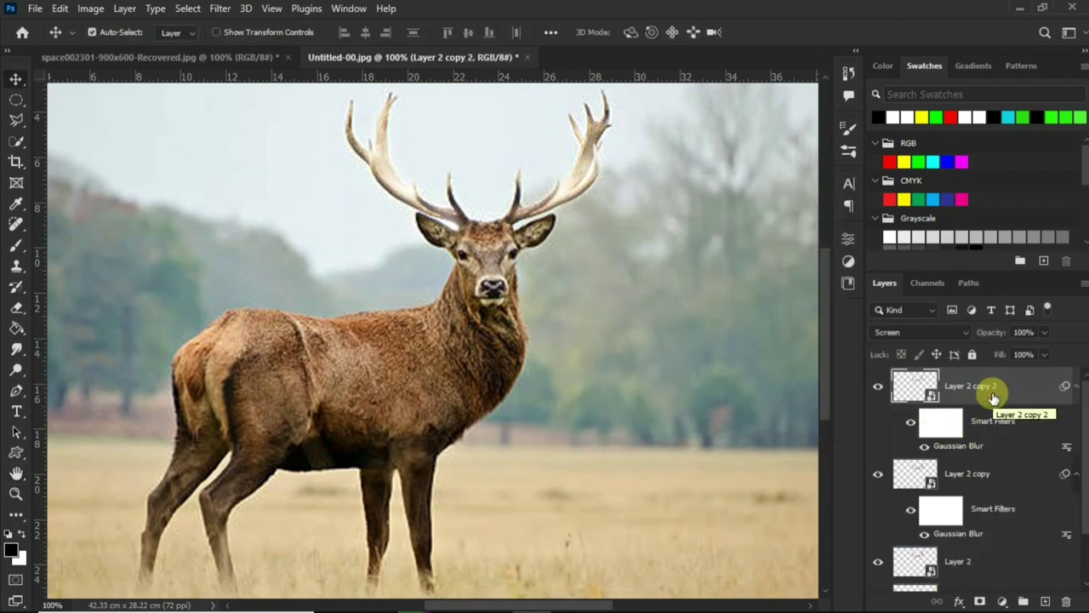
double_click(965, 446)
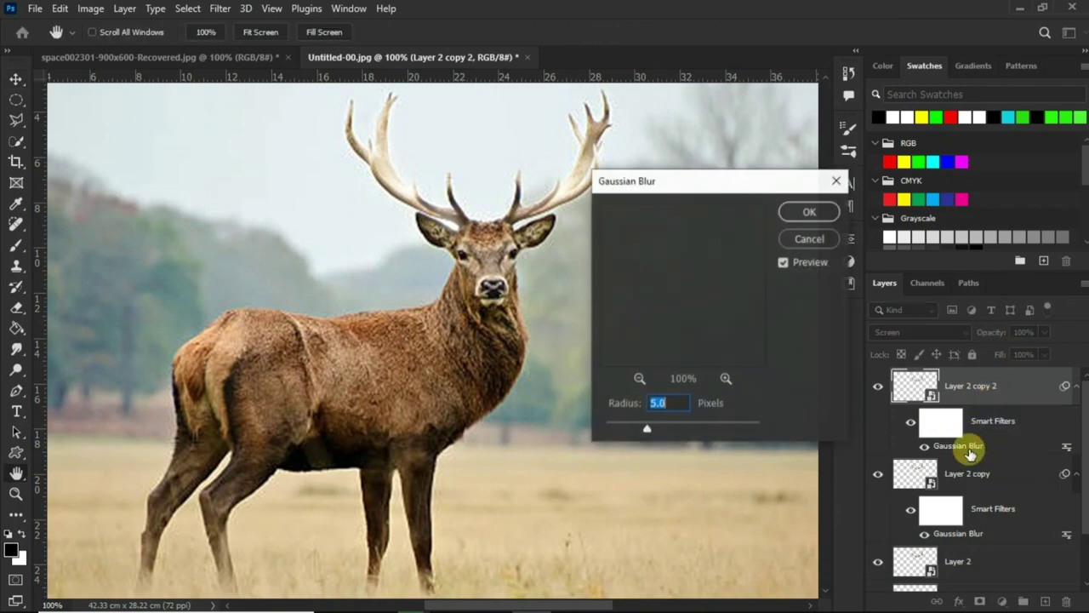
type("15")
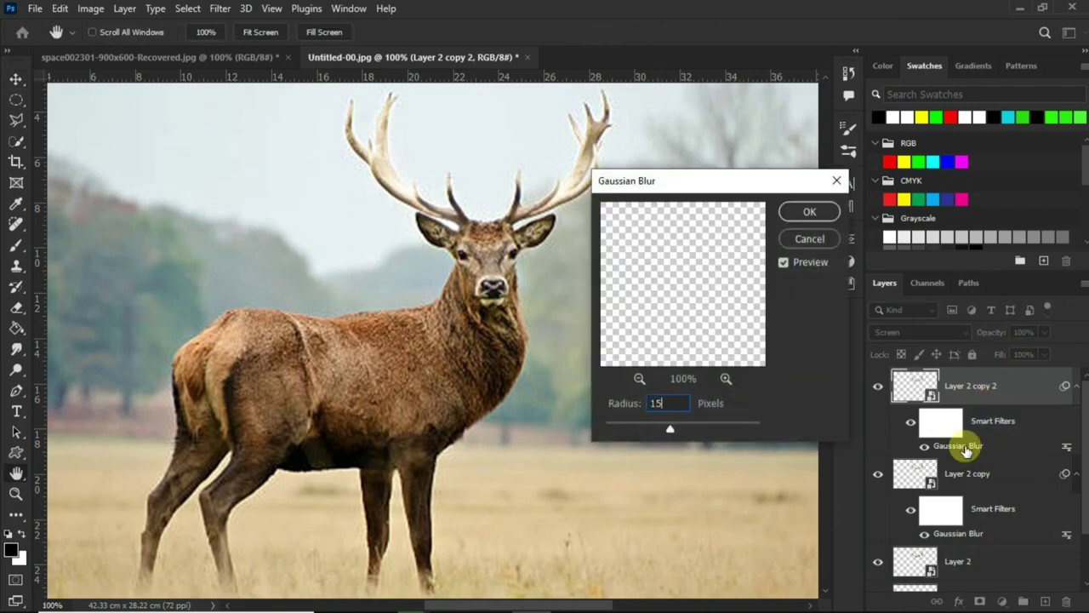
key("Return")
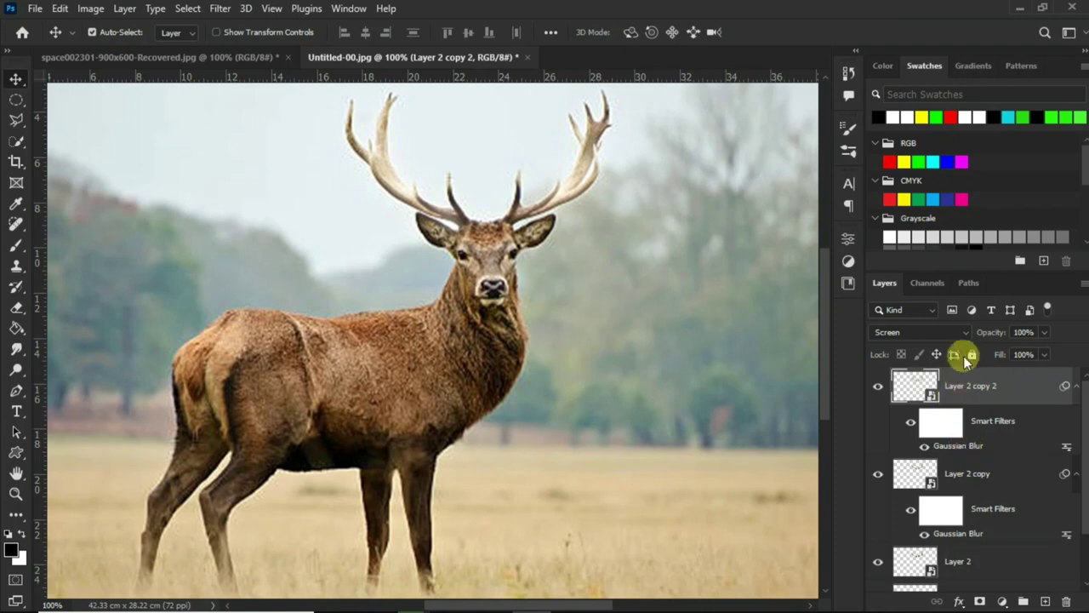
left_click(964, 339)
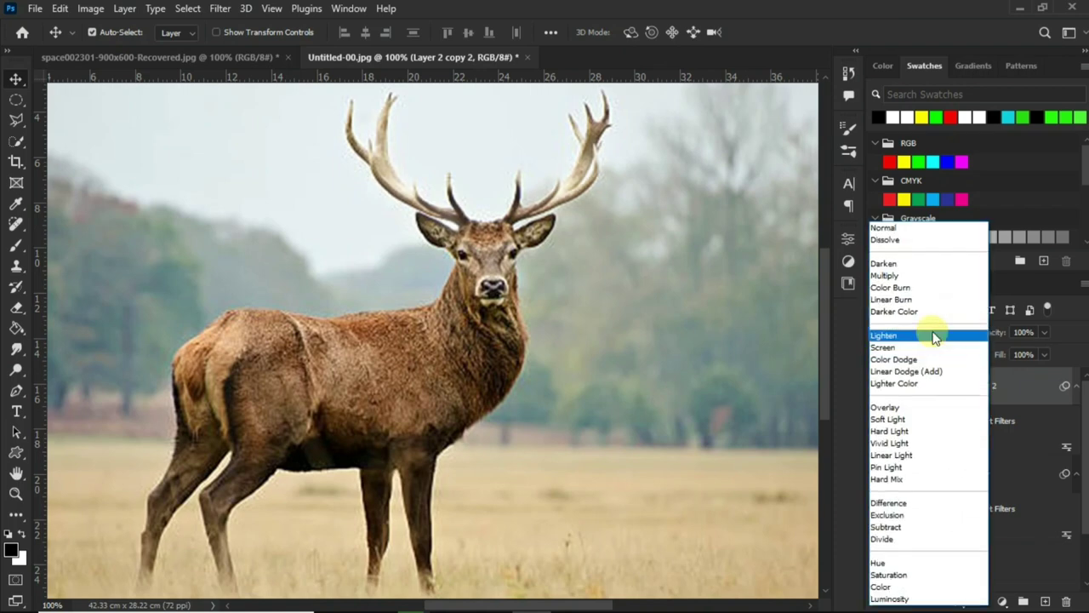
left_click(934, 338)
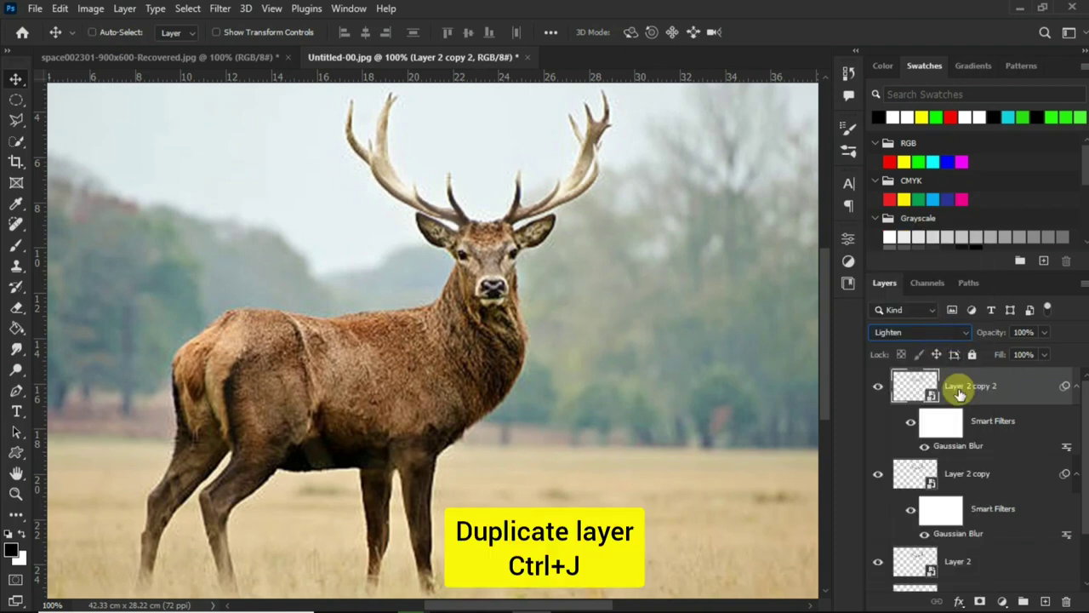
Step: Add Layer 2 copy 3 with a 150-pixel blur in Lighter Color mode
key("ctrl+j")
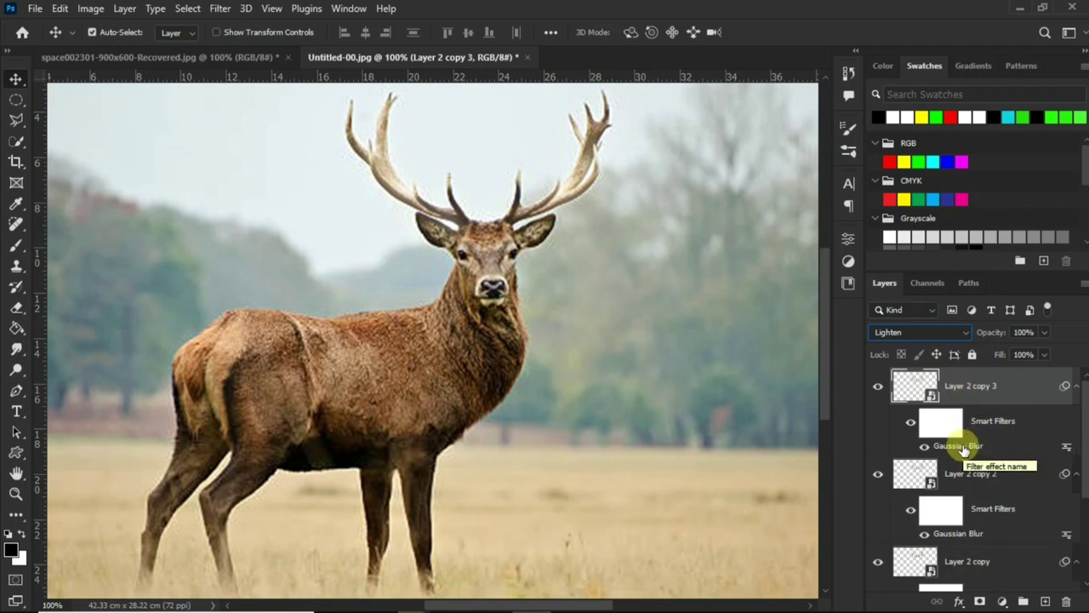
double_click(964, 446)
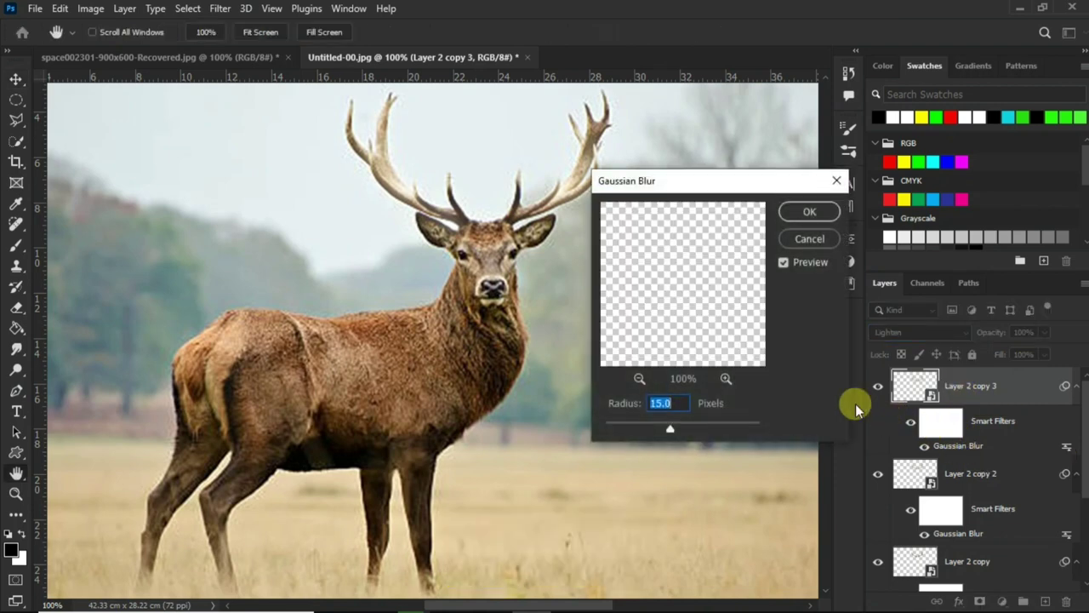
type("1")
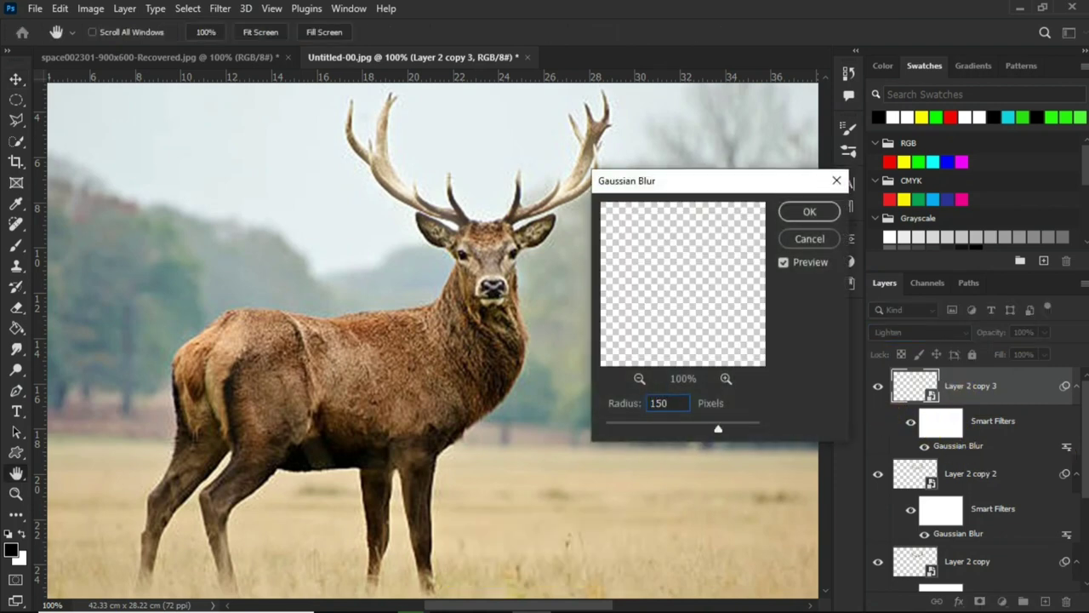
key("Return")
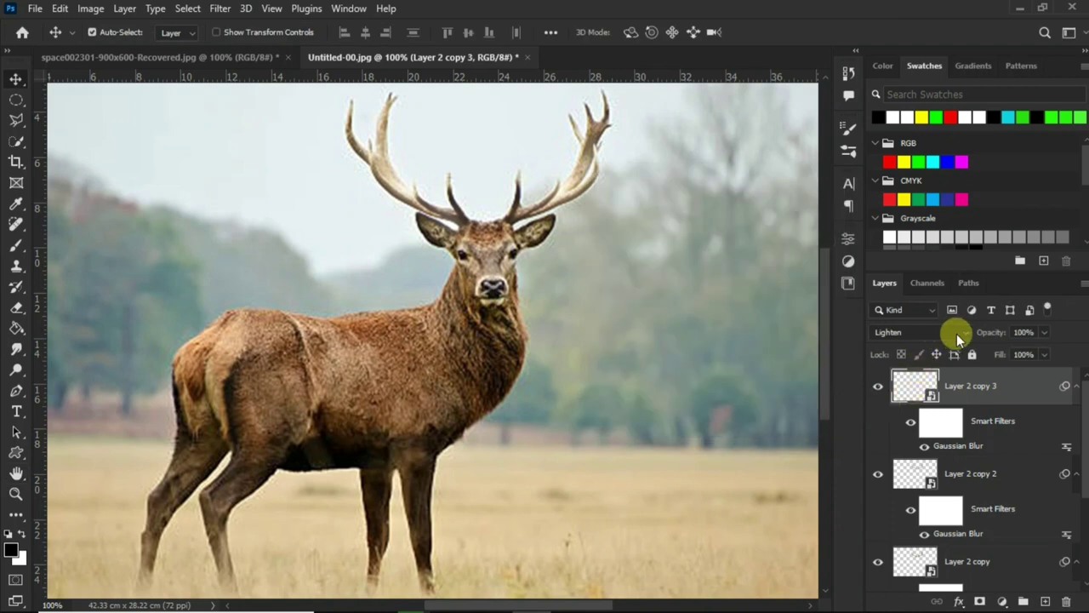
left_click(956, 334)
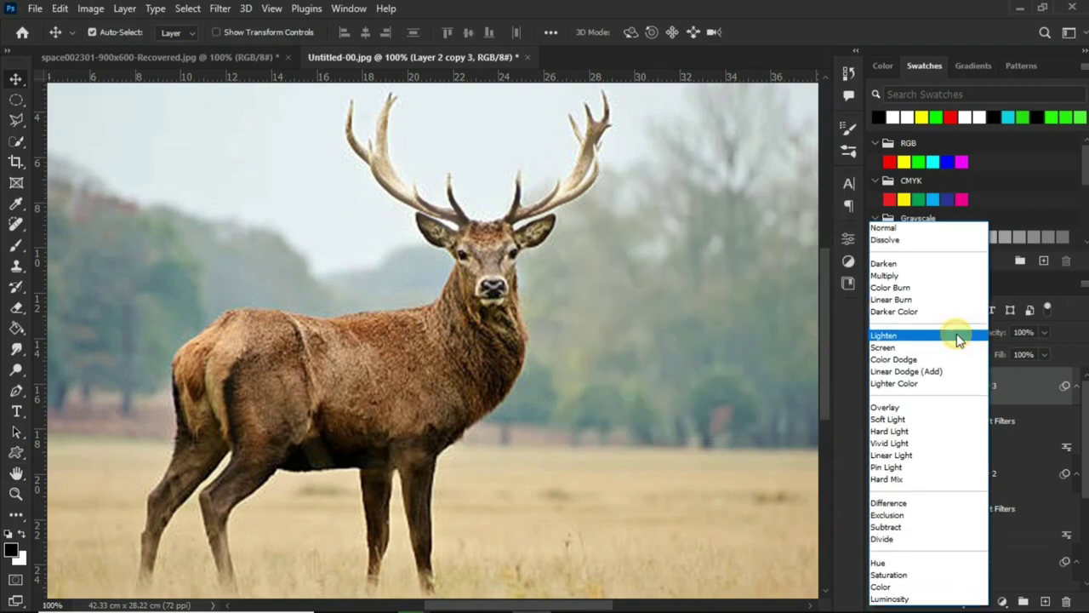
left_click(915, 384)
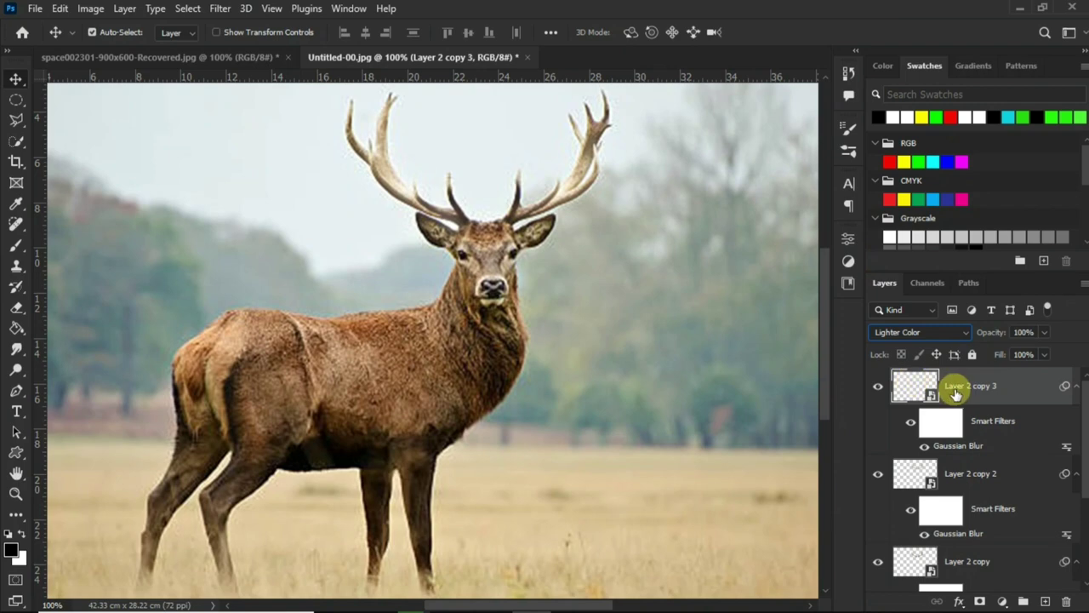
Step: Add copy 4 with a 300-pixel blur in Screen, then select all glow layers
key("ctrl")
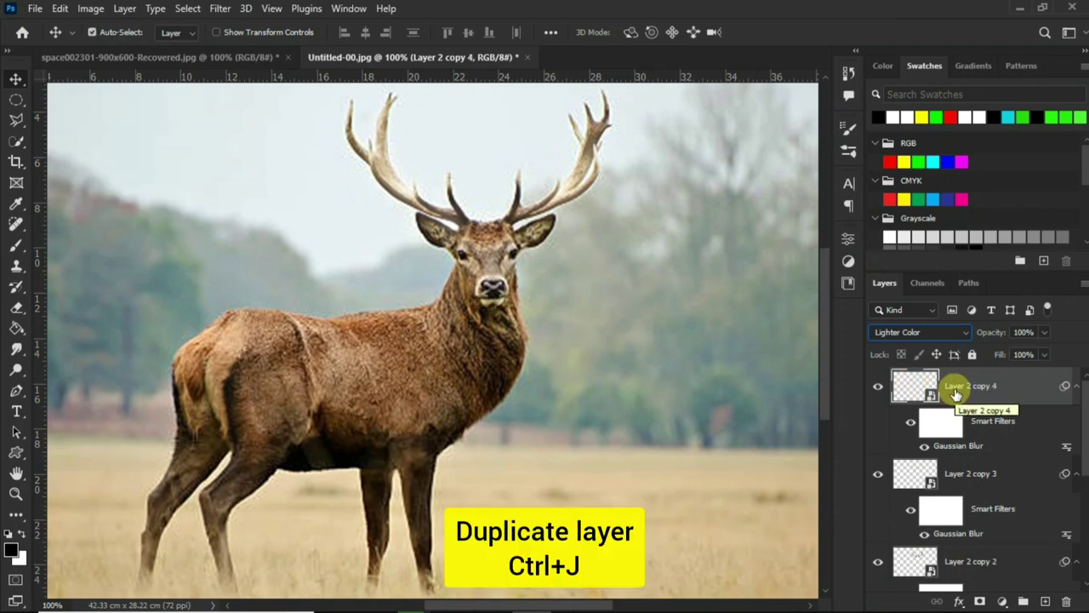
double_click(959, 445)
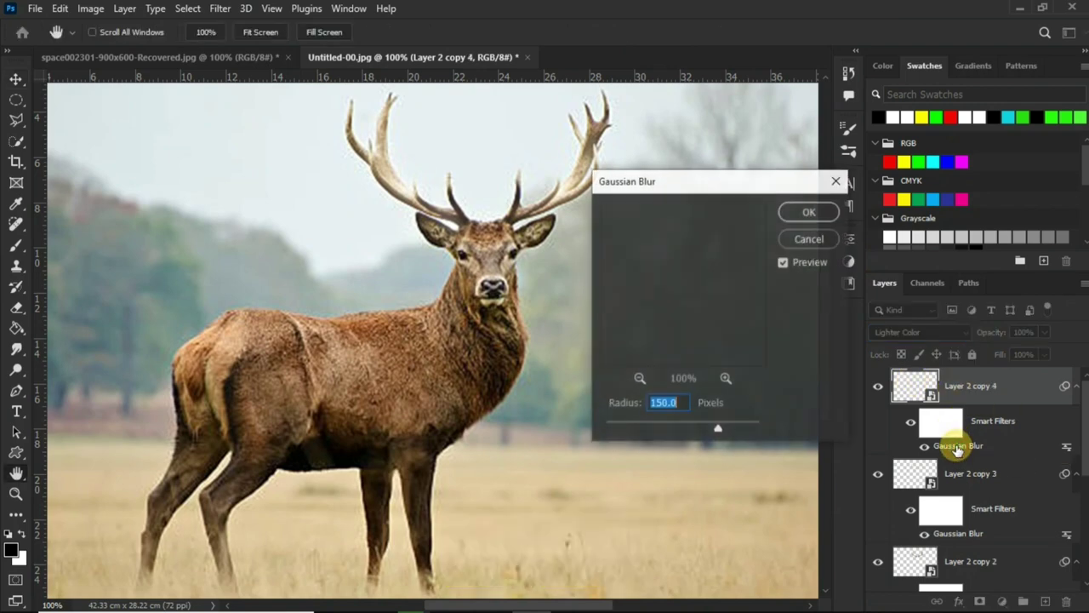
type("300")
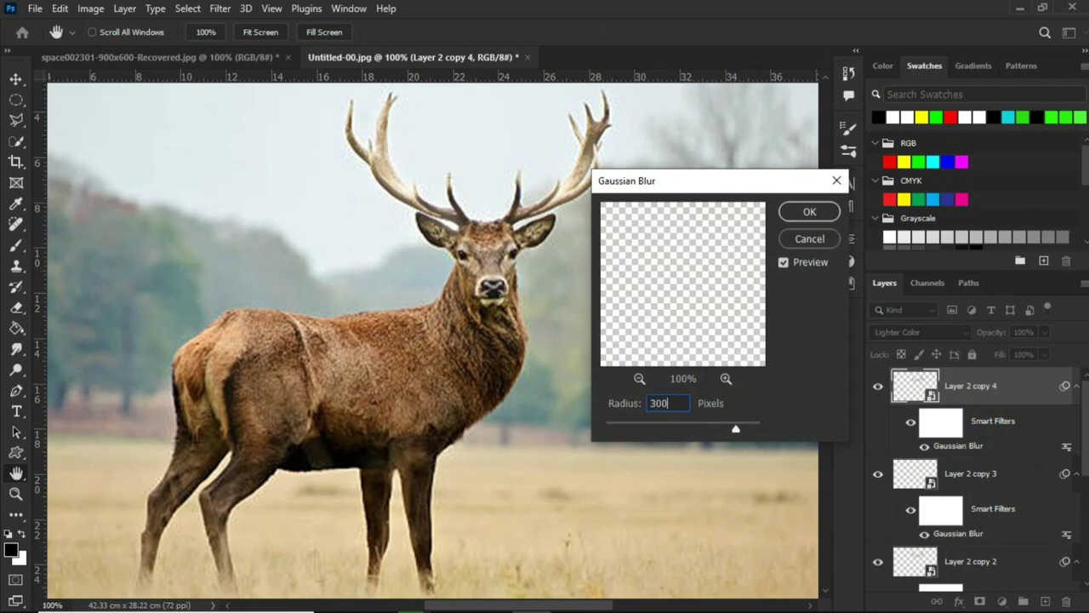
left_click(809, 212)
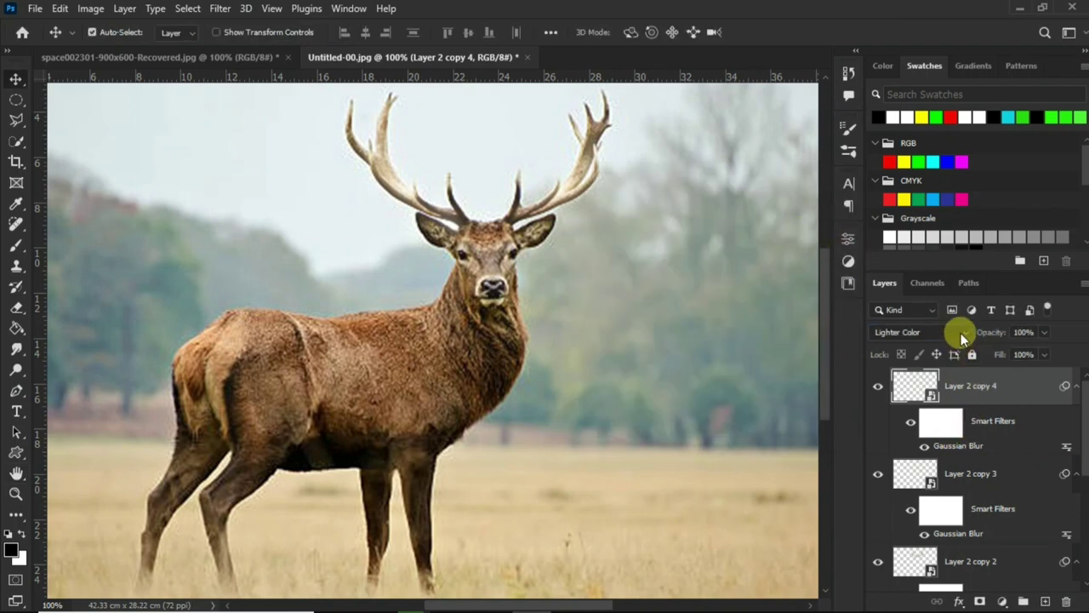
left_click(961, 333)
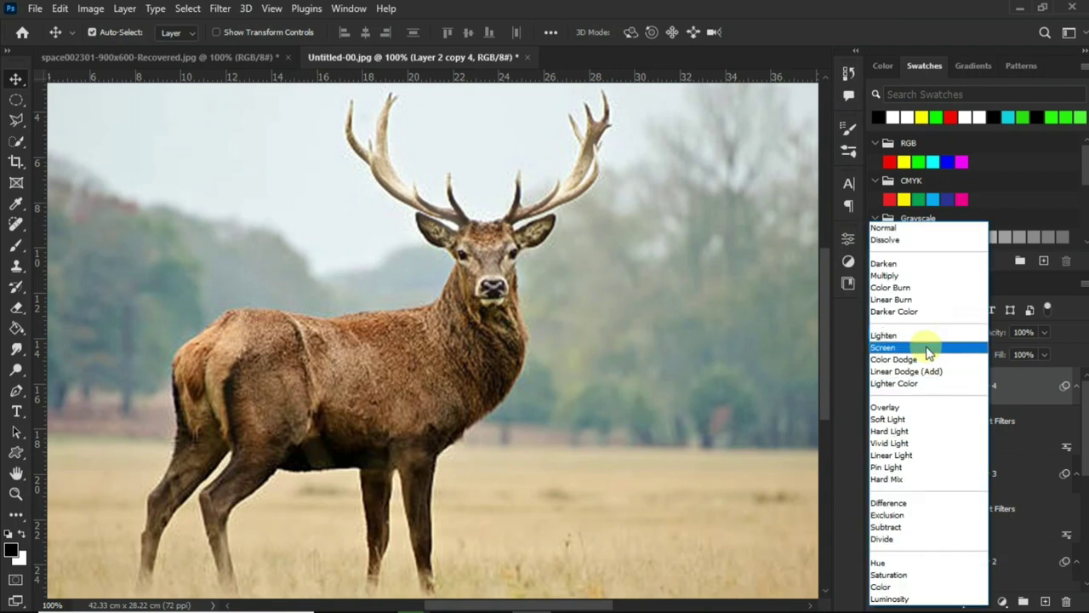
left_click(927, 349)
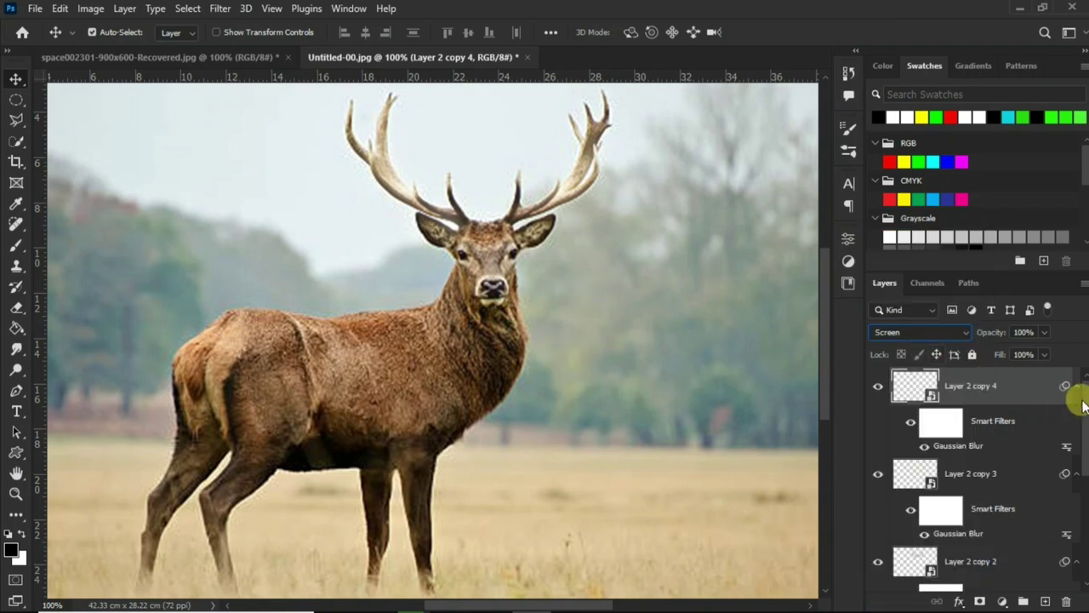
scroll(1074, 430, "down", 3)
scroll(1071, 464, "down", 3)
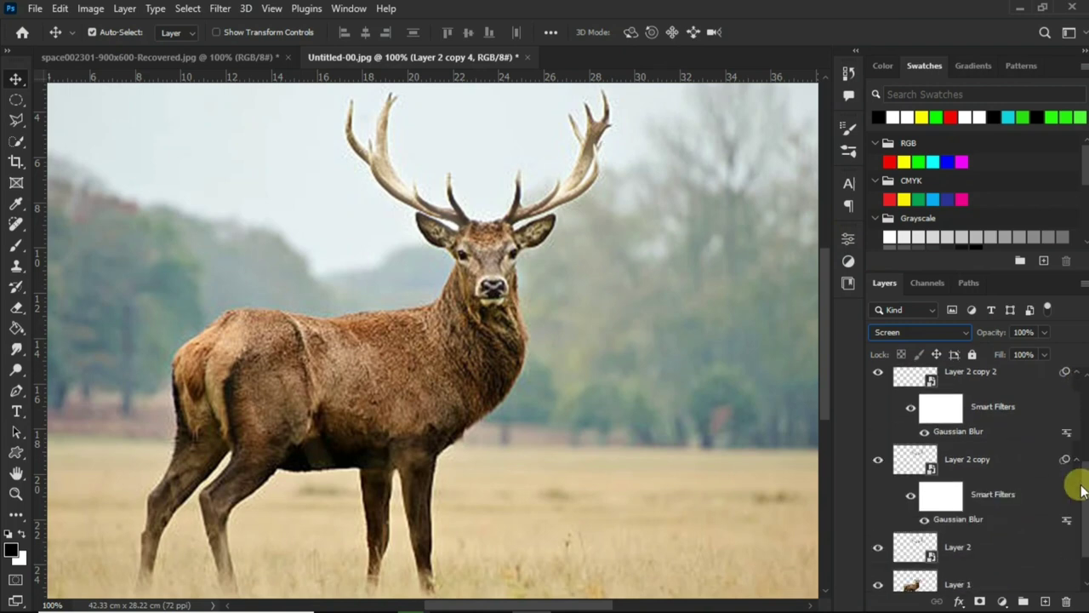
left_click(997, 536, "shift")
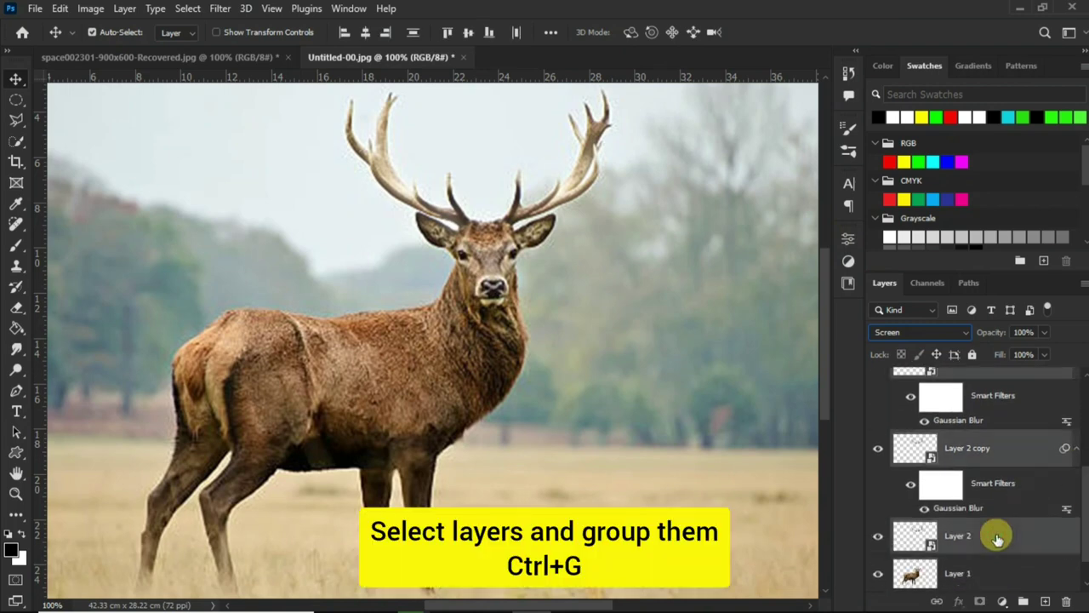
Step: Group the glow layers and add a NightFromDay.CUBE Color Lookup above the Background
key("ctrl+g")
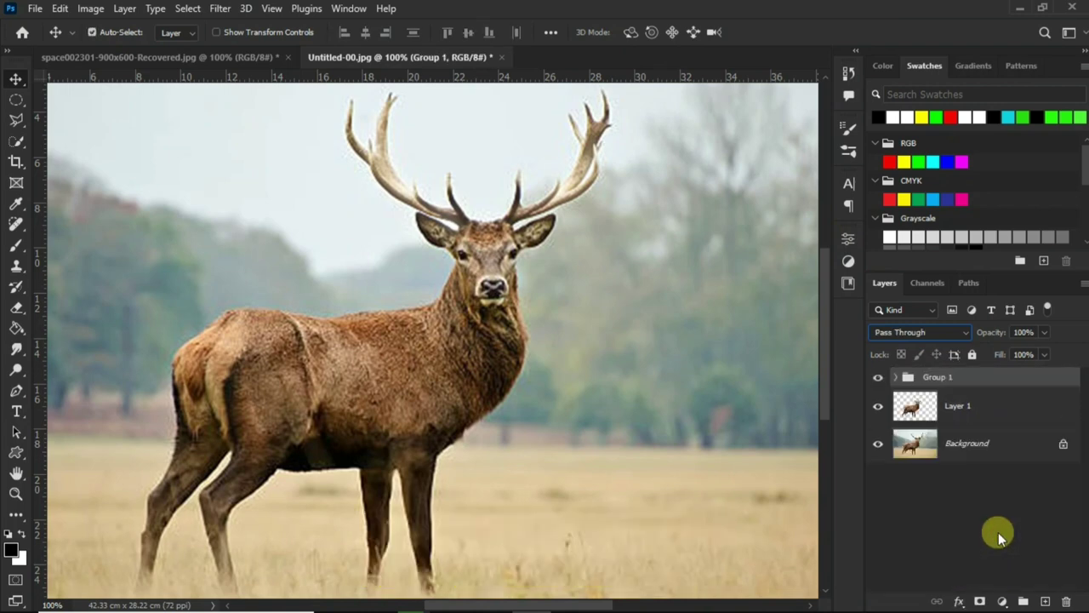
left_click(975, 515)
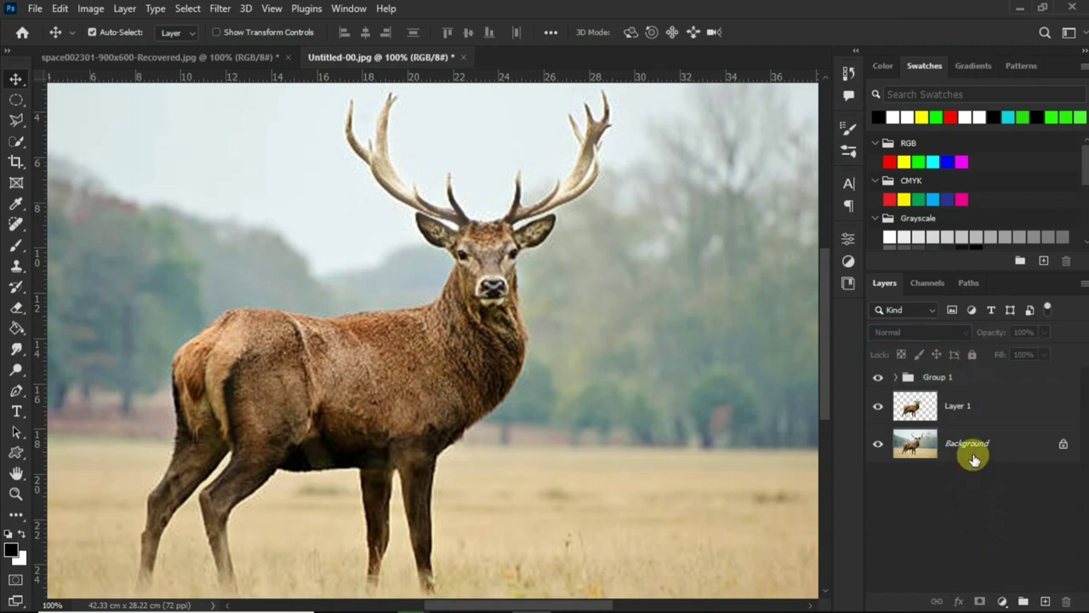
left_click(974, 458)
left_click(1002, 601)
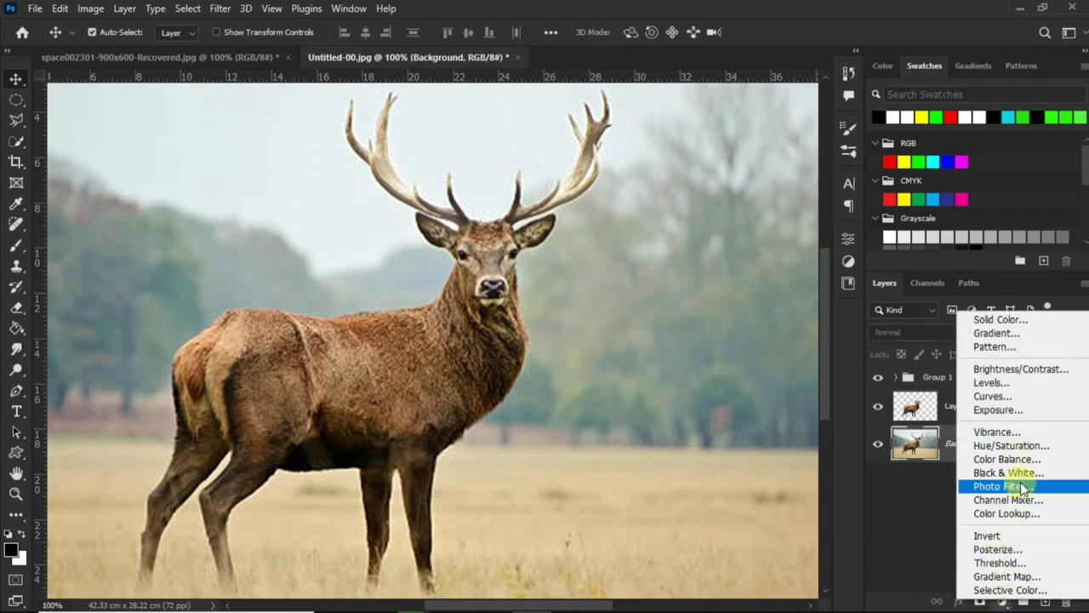
left_click(1025, 513)
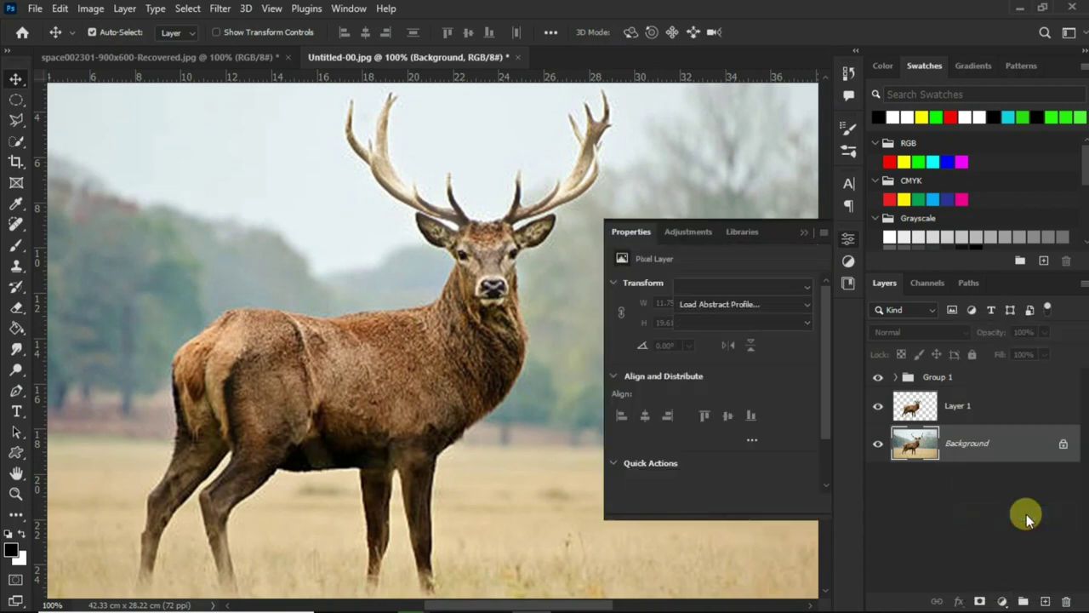
left_click(752, 289)
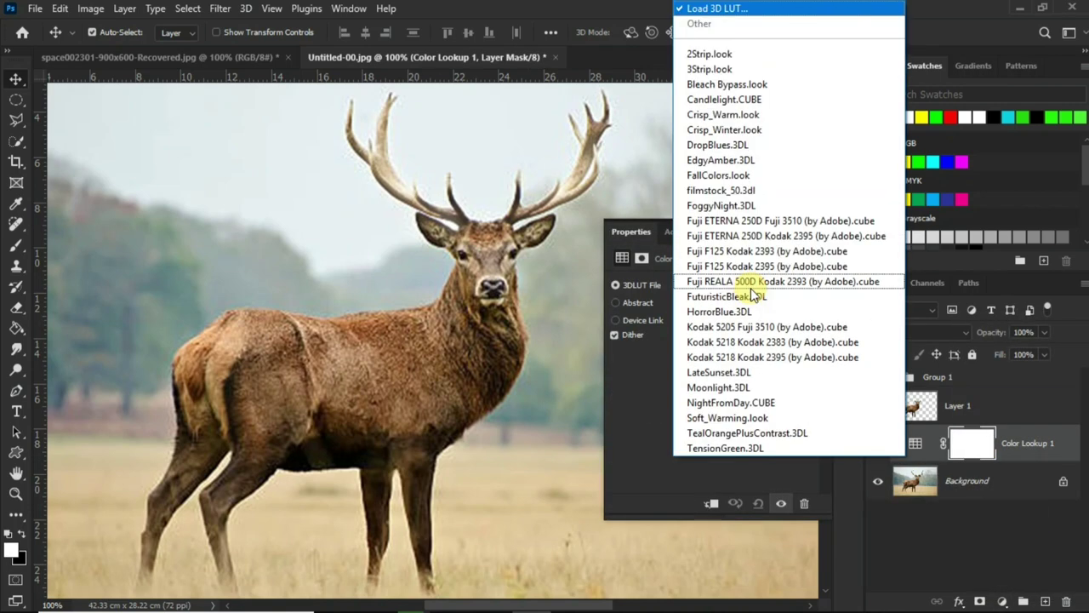
left_click(749, 402)
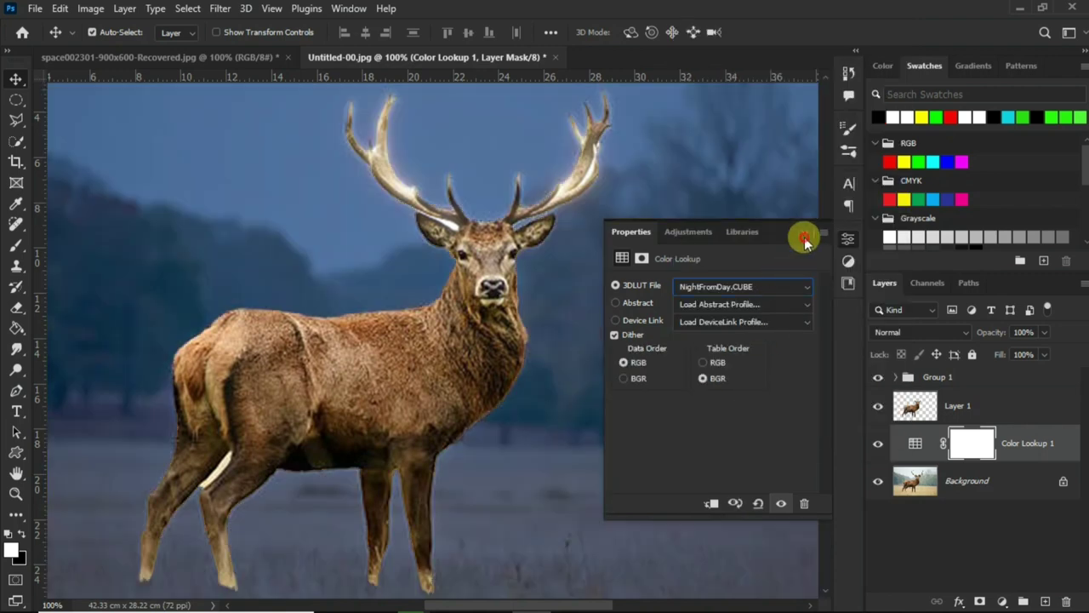
left_click(804, 231)
Step: Add a Brightness/Contrast adjustment at −87 brightness and 67 contrast
left_click(1000, 599)
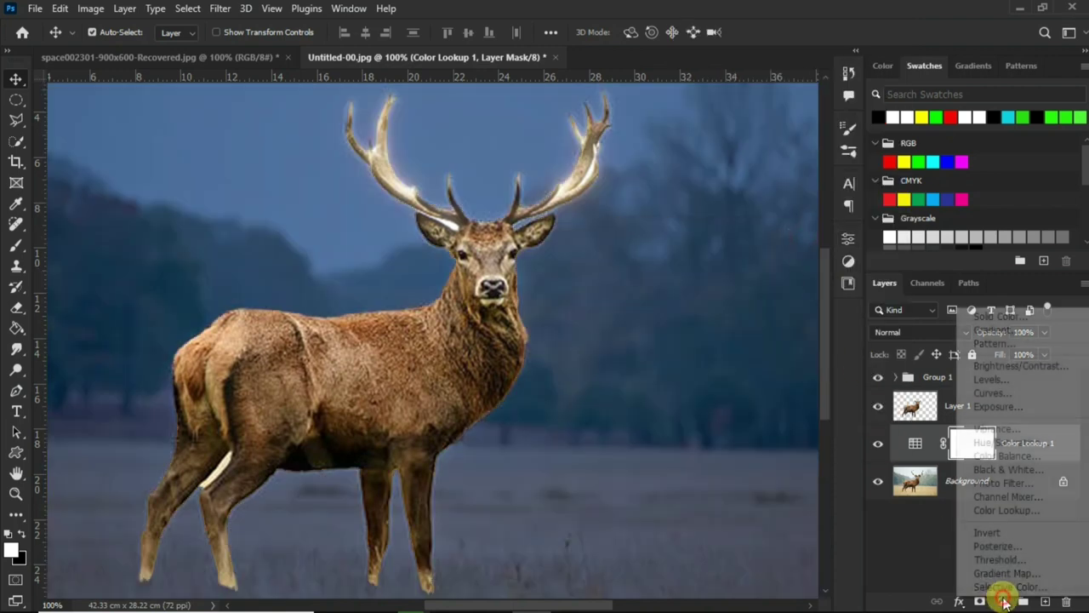
left_click(1021, 368)
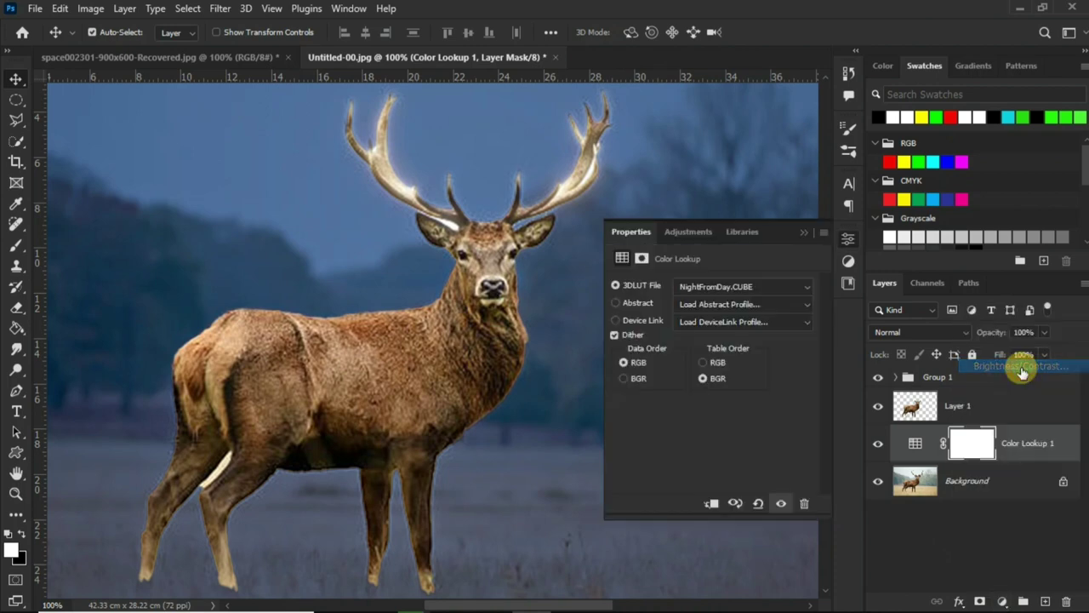
left_click_drag(711, 330, 642, 328)
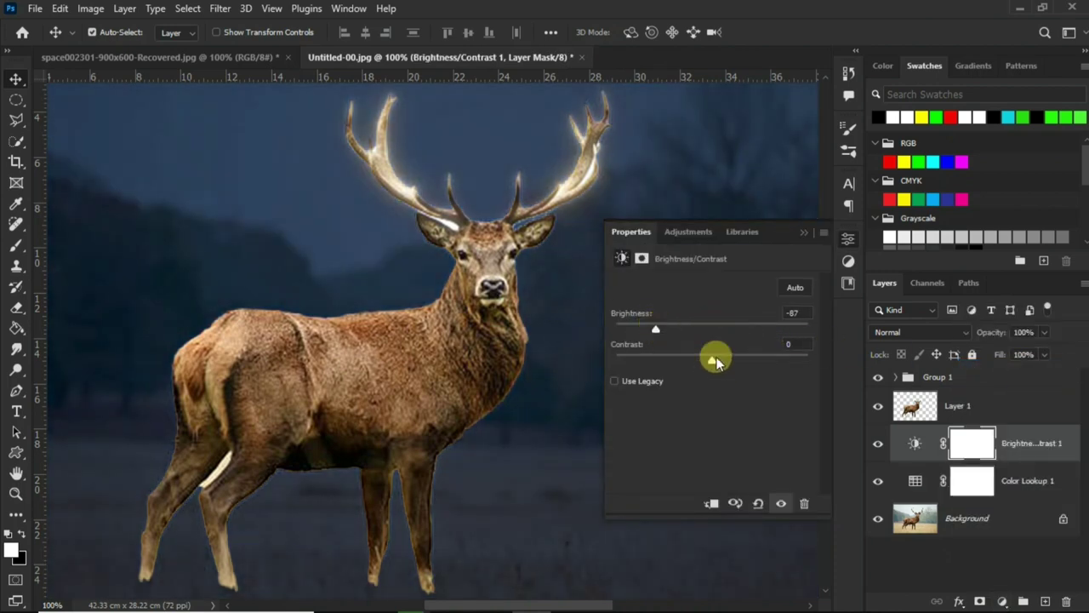
left_click_drag(713, 359, 772, 366)
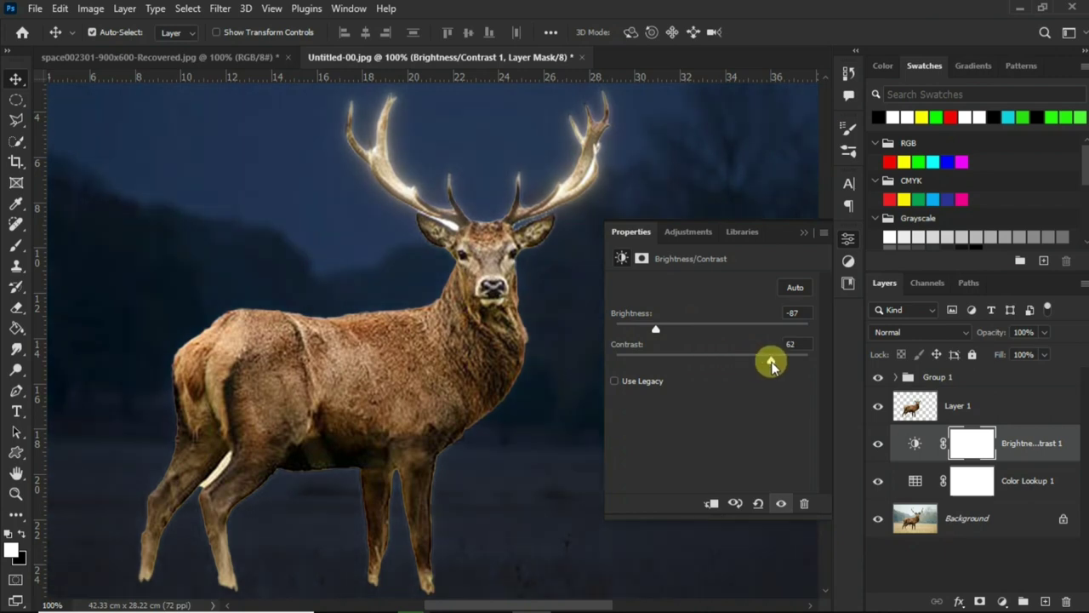
left_click(803, 230)
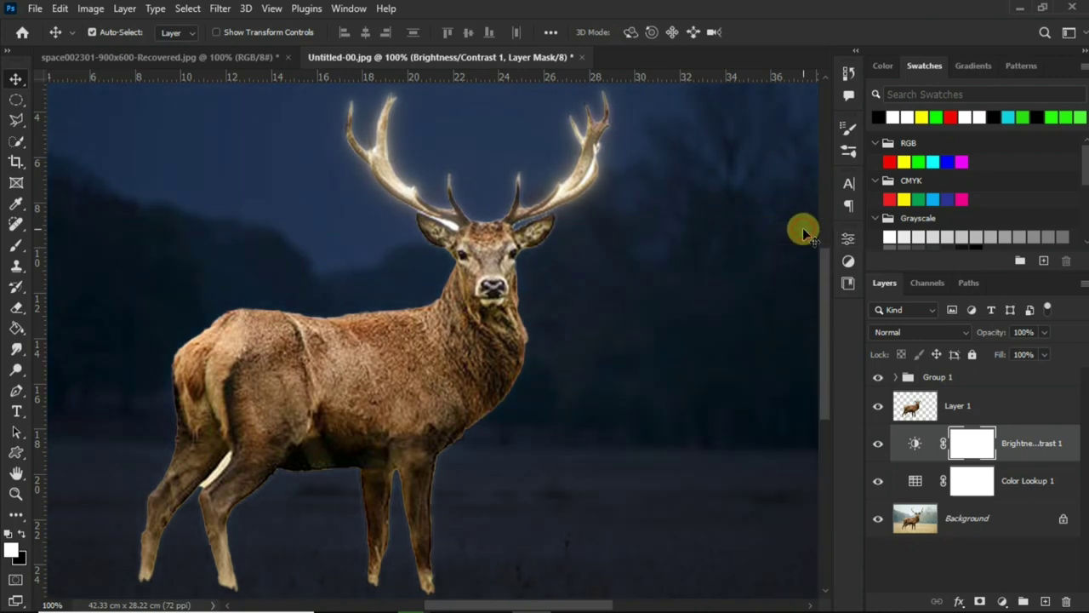
Step: Add a Hue/Saturation layer clipped to Group 1, colorized at hue 38, saturation 80
left_click(975, 379)
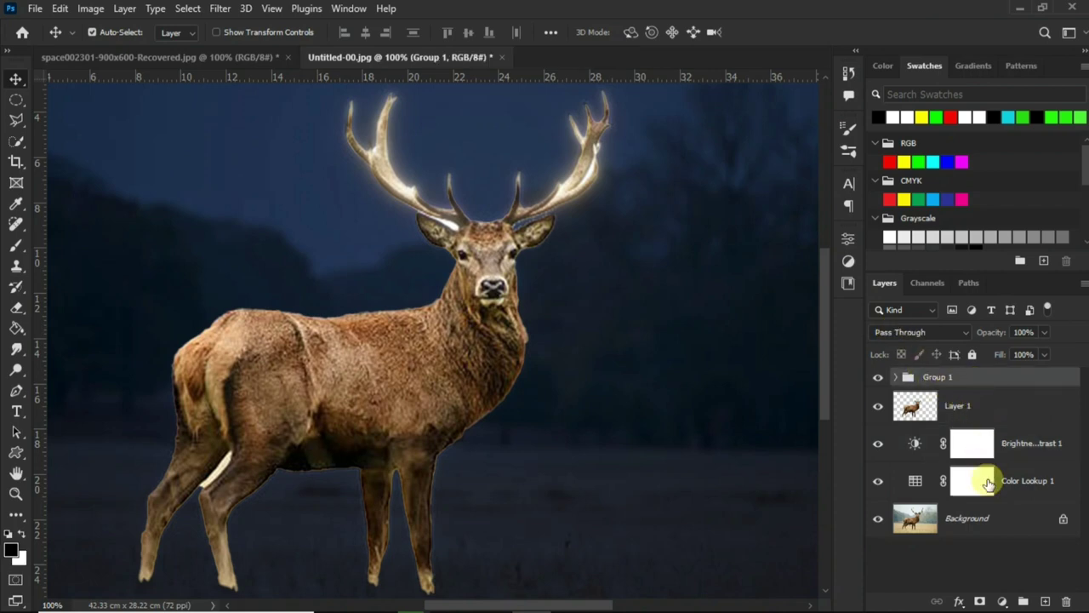
left_click(1001, 600)
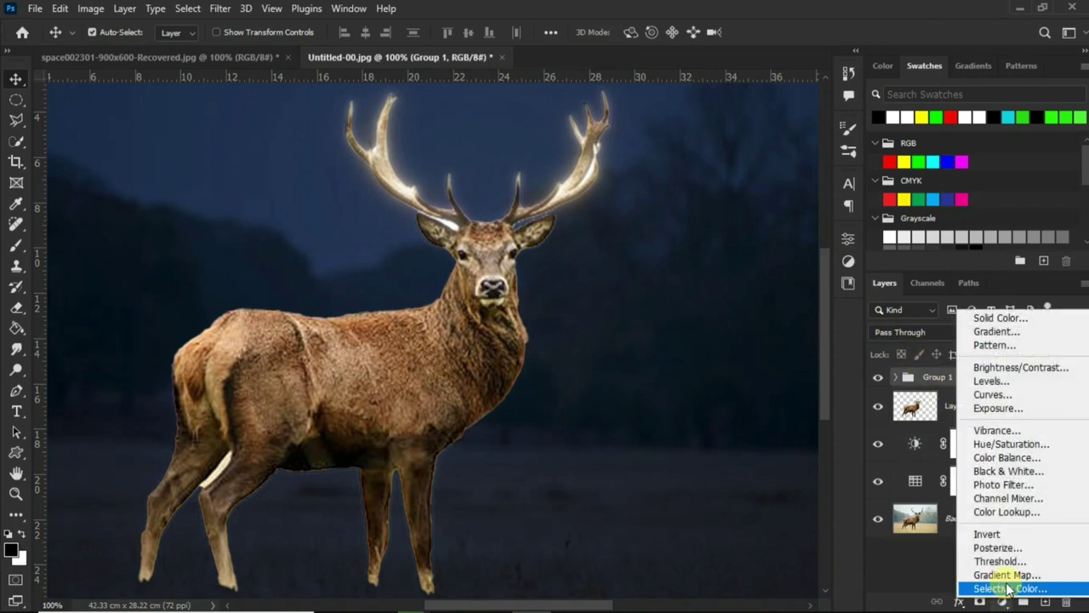
left_click(1030, 443)
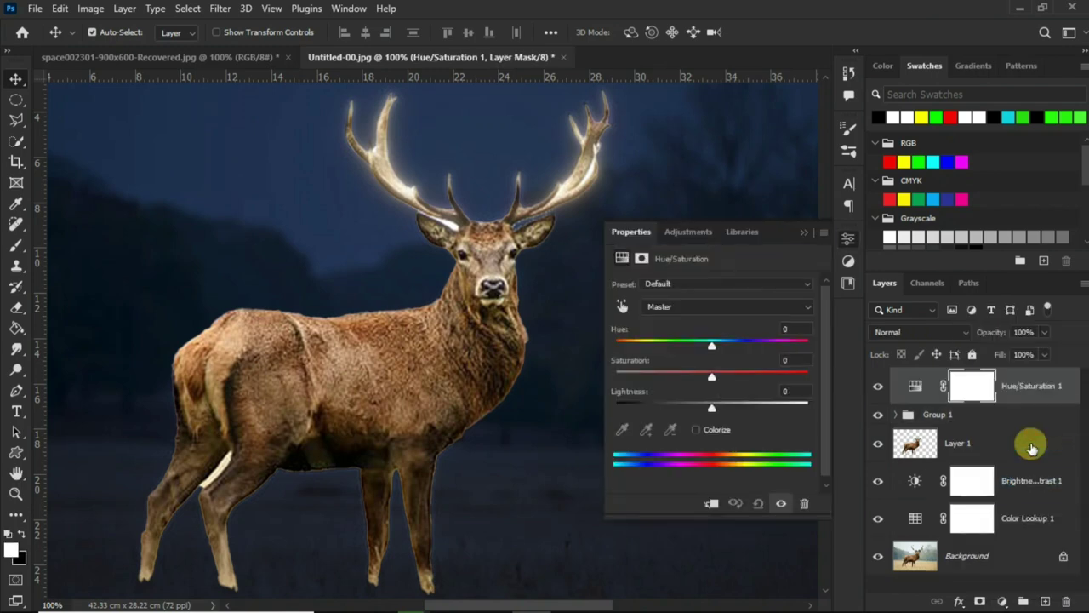
left_click(696, 430)
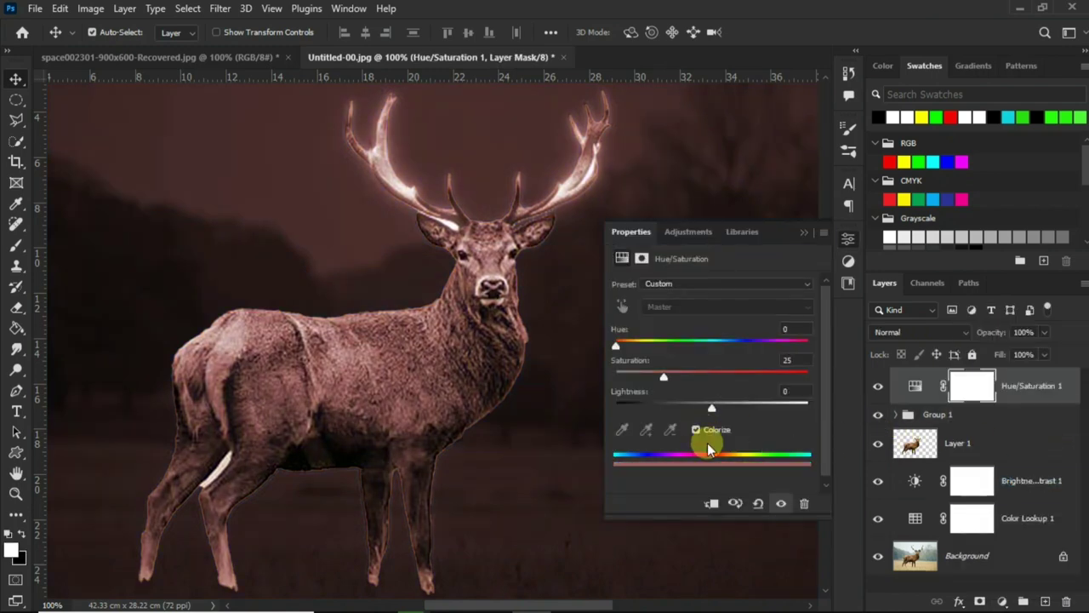
left_click(710, 503)
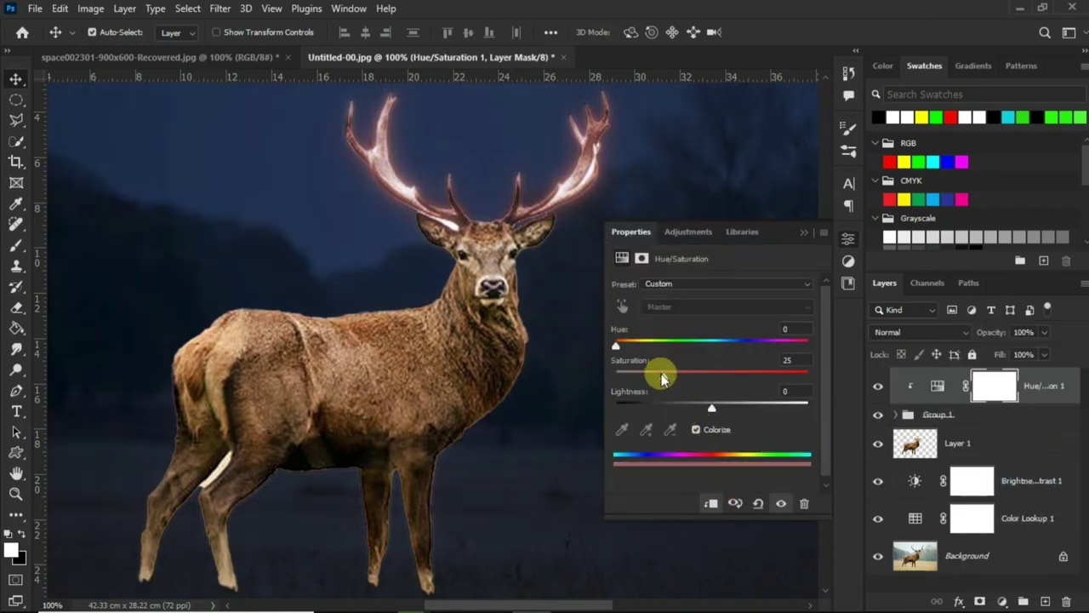
left_click_drag(722, 378, 776, 383)
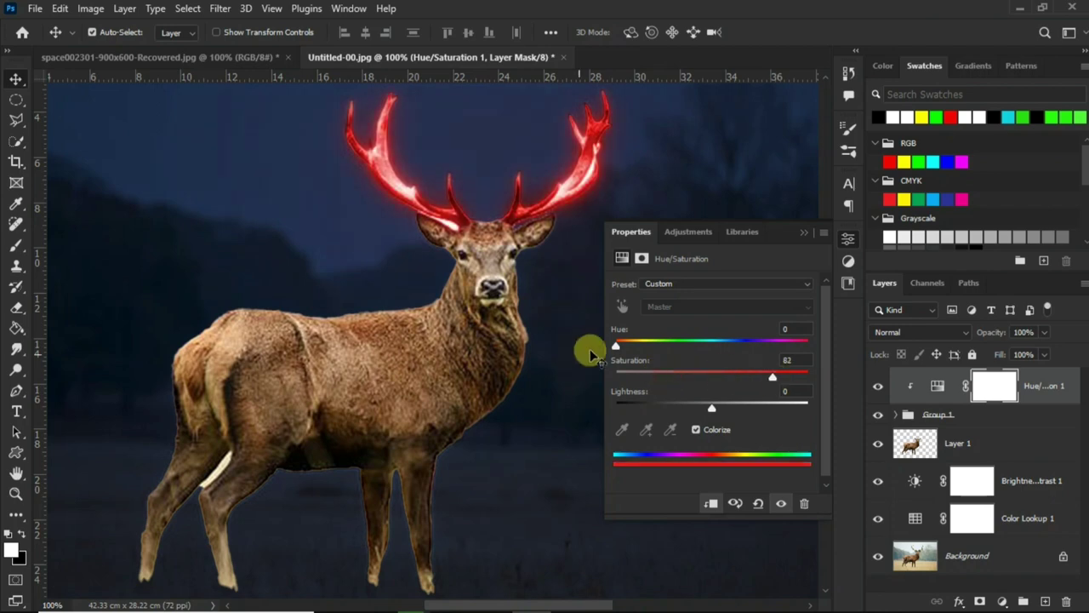
left_click_drag(616, 346, 636, 349)
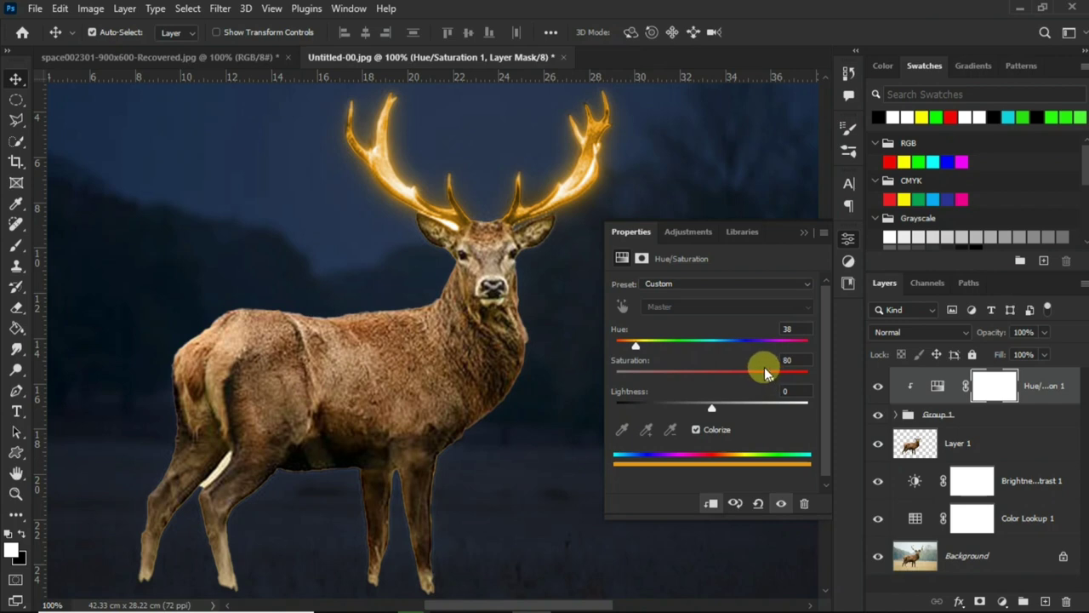
Step: Add a layer mask to Layer 1 and fill it black
left_click(803, 233)
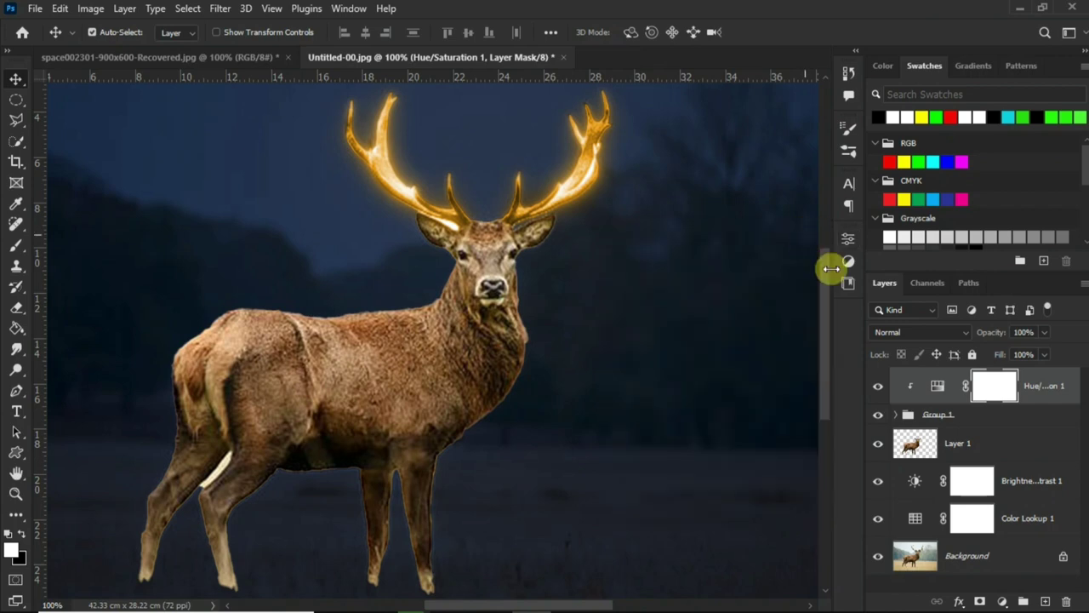
left_click(975, 439)
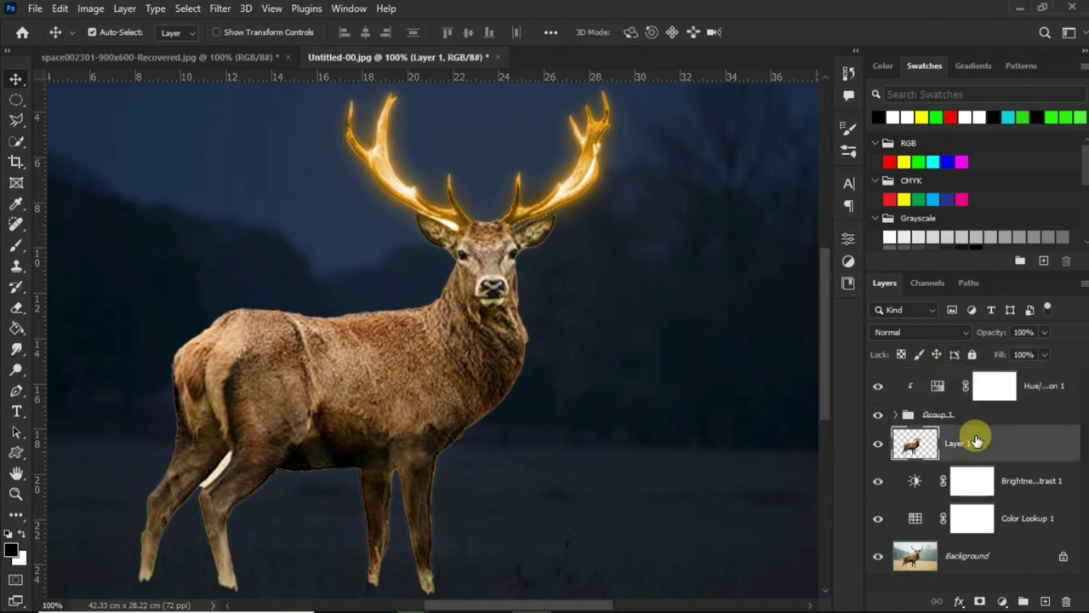
left_click(979, 601)
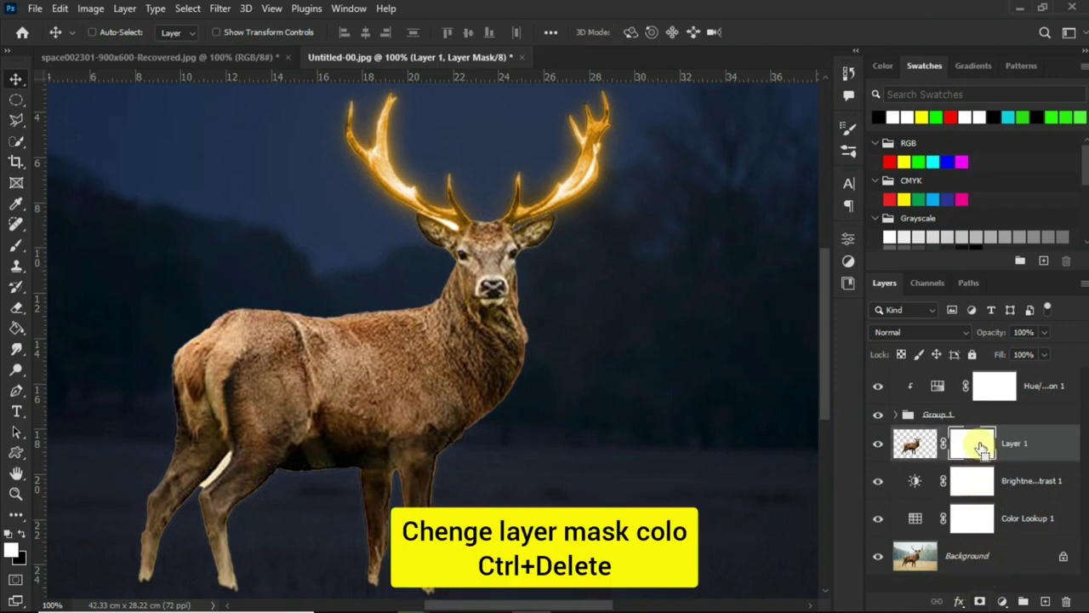
key("ctrl+Delete")
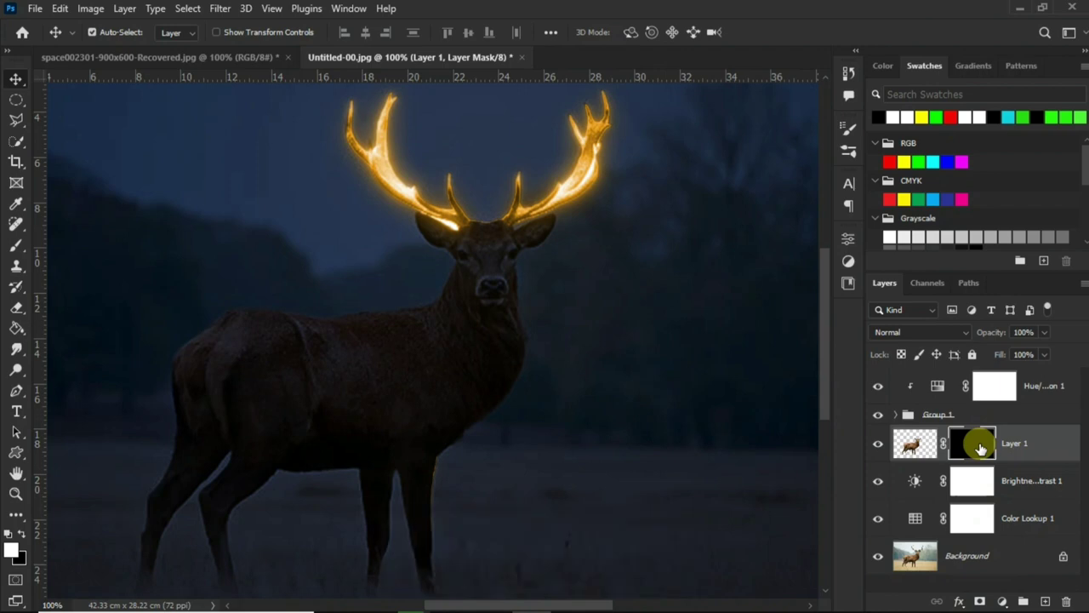
Step: Paint white with a soft brush to reveal light on the stag's head and neck
left_click(11, 248)
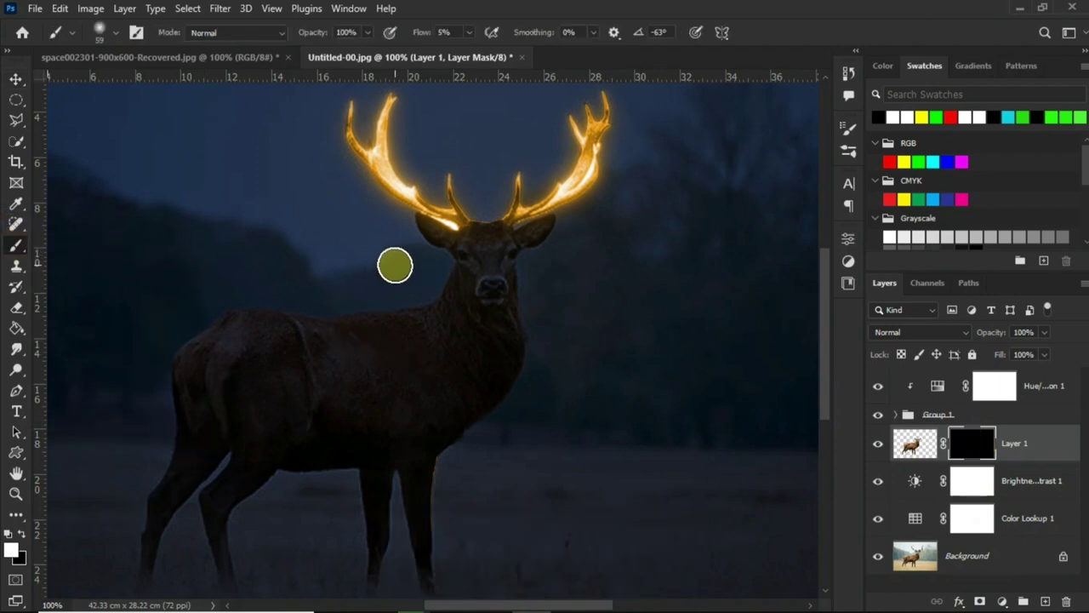
right_click(395, 266)
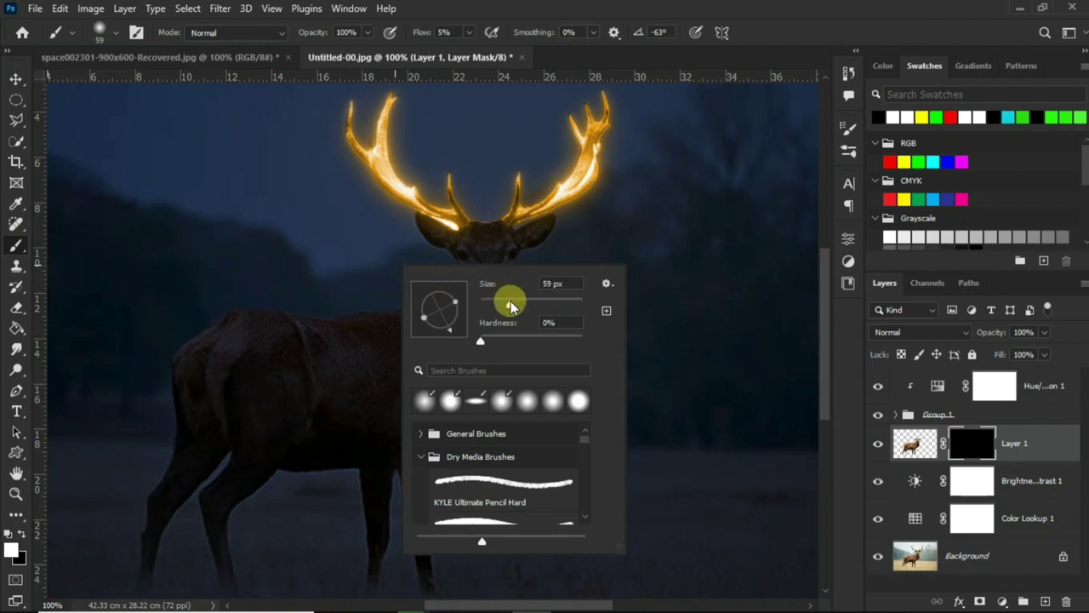
left_click(451, 32)
type("4")
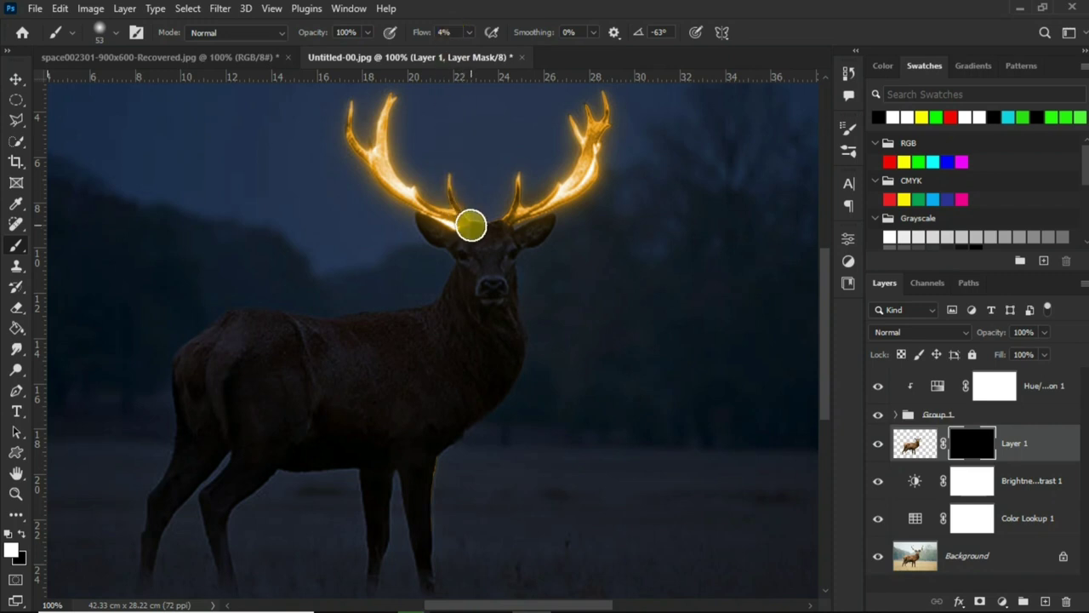
mouse_move(468, 223)
left_mouse_down()
mouse_move(496, 242)
mouse_move(491, 275)
mouse_move(494, 250)
mouse_move(540, 228)
mouse_move(445, 236)
mouse_move(457, 226)
mouse_move(416, 214)
mouse_move(489, 287)
mouse_move(474, 318)
mouse_move(466, 272)
mouse_move(428, 311)
mouse_move(218, 318)
mouse_move(438, 332)
mouse_move(440, 309)
mouse_move(438, 327)
mouse_move(382, 343)
mouse_move(394, 328)
mouse_move(365, 335)
mouse_move(382, 351)
mouse_move(416, 345)
mouse_move(360, 365)
mouse_move(267, 350)
mouse_move(227, 321)
mouse_move(273, 309)
mouse_move(381, 310)
mouse_move(440, 286)
mouse_move(484, 243)
mouse_move(493, 248)
mouse_move(482, 240)
left_mouse_up()
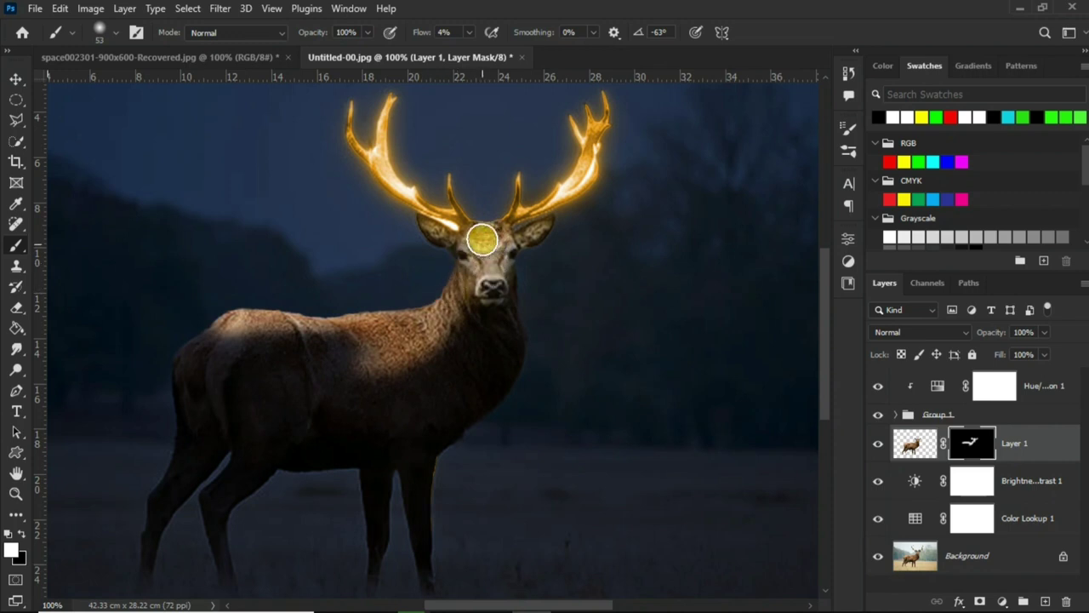
Step: Duplicate Hue/Saturation 1 and clip the copy to Layer 1 at 34% opacity
key("v")
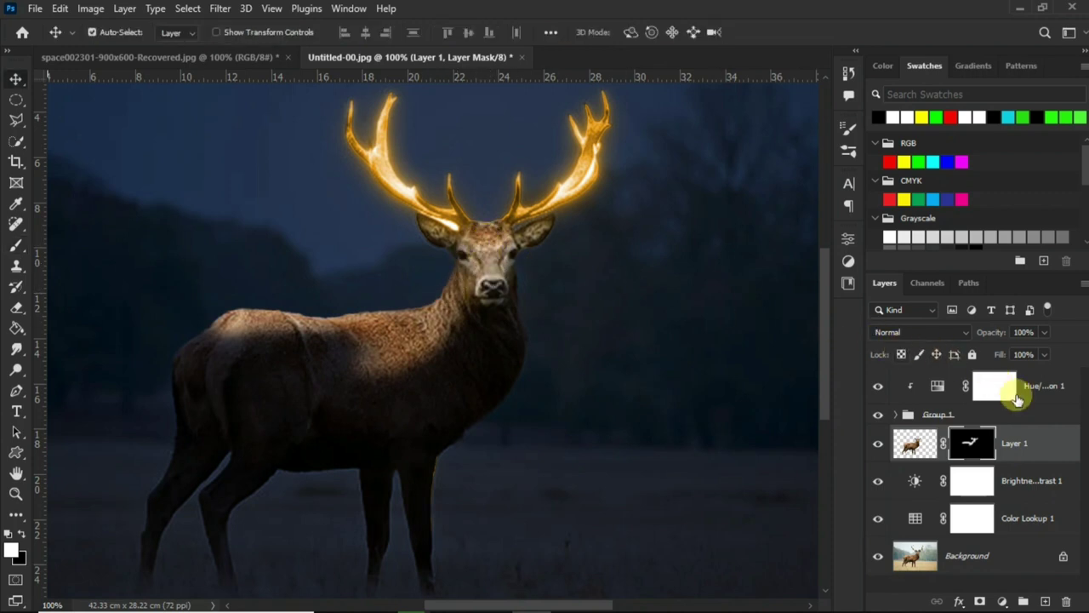
left_click(1020, 396)
key("ctrl+j")
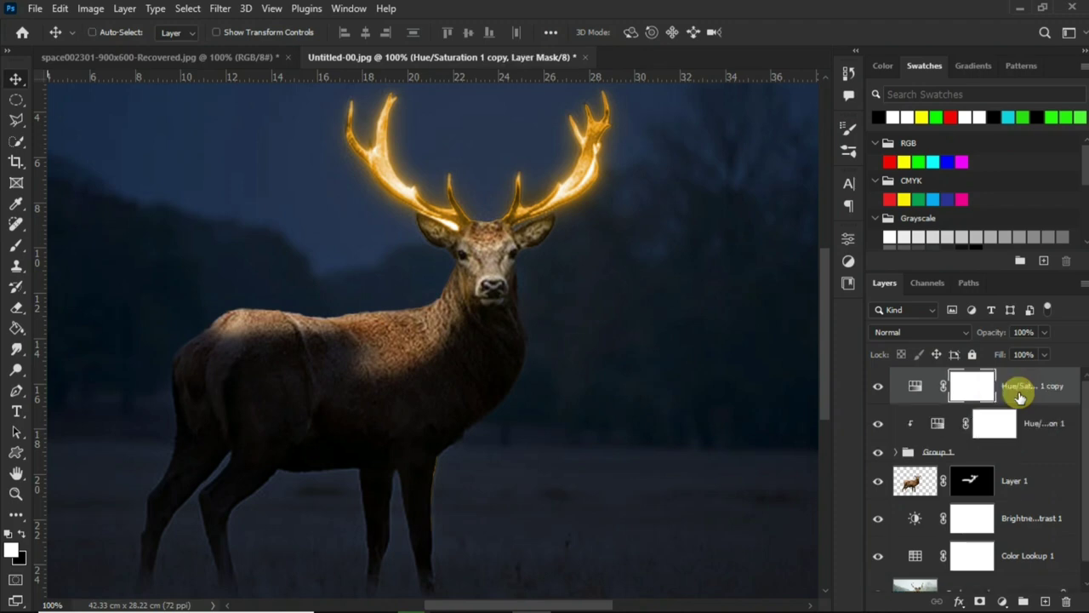
left_click_drag(1035, 386, 1047, 469)
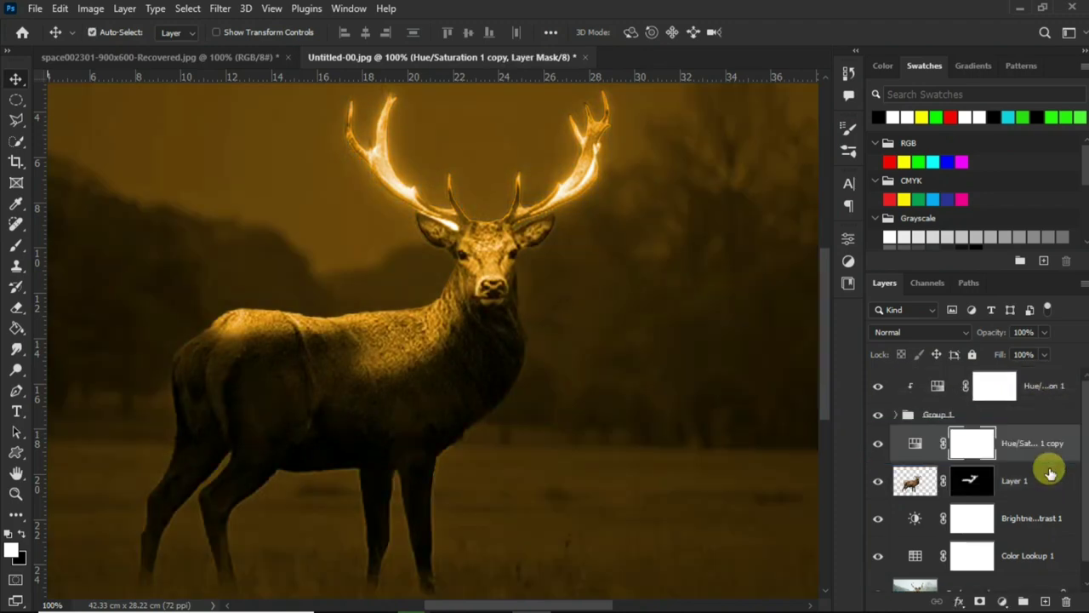
left_click(938, 456, "alt")
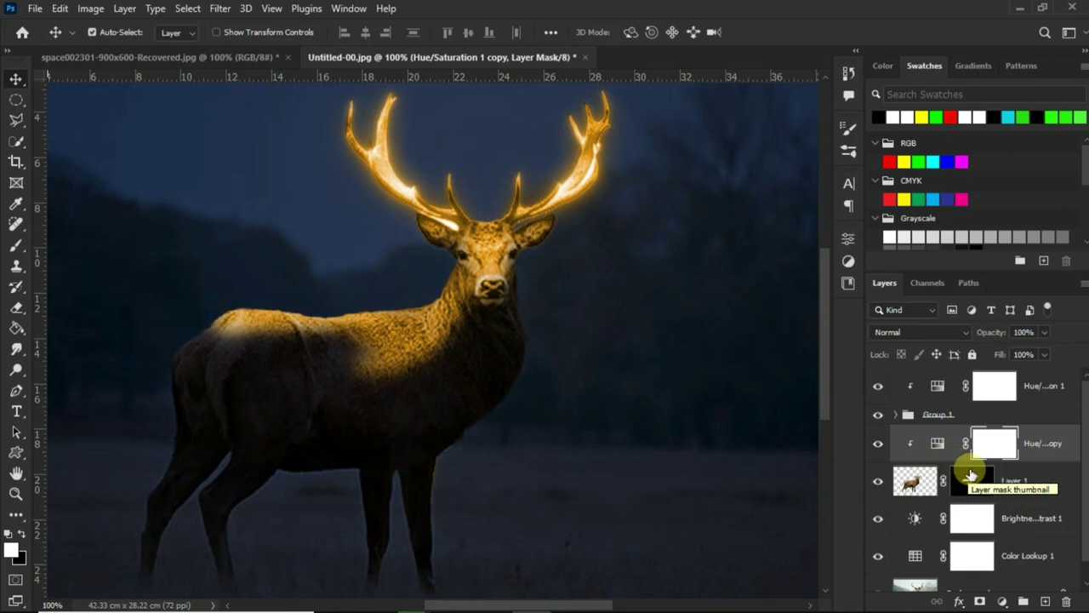
left_click(1043, 332)
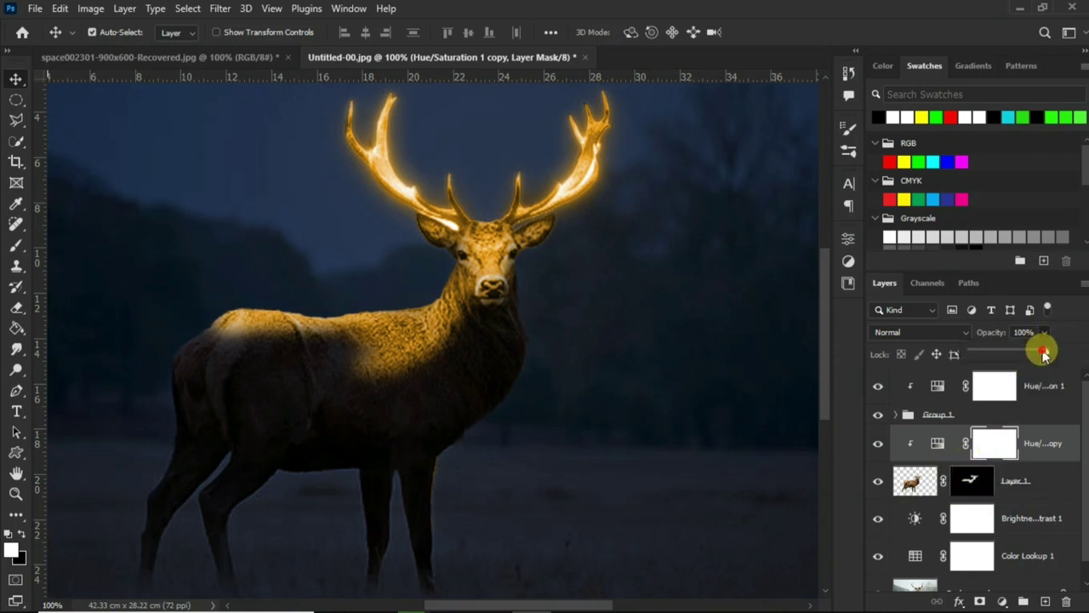
left_click_drag(1047, 349, 1001, 354)
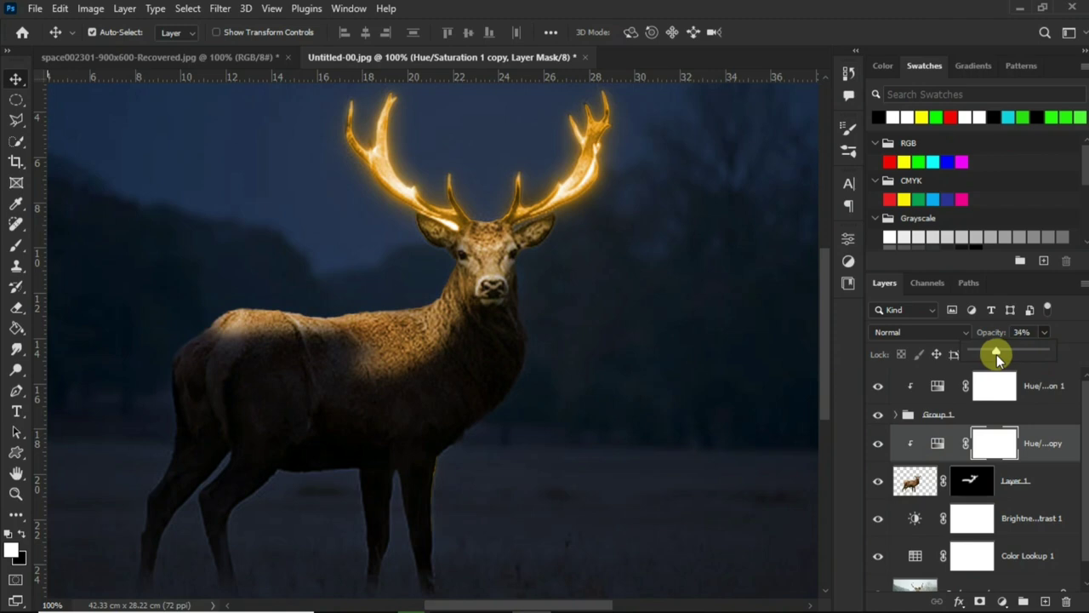
left_click(725, 338)
Step: Fit the image in view and duplicate Hue/Saturation 1 again as copy 2
key("ctrl+minus")
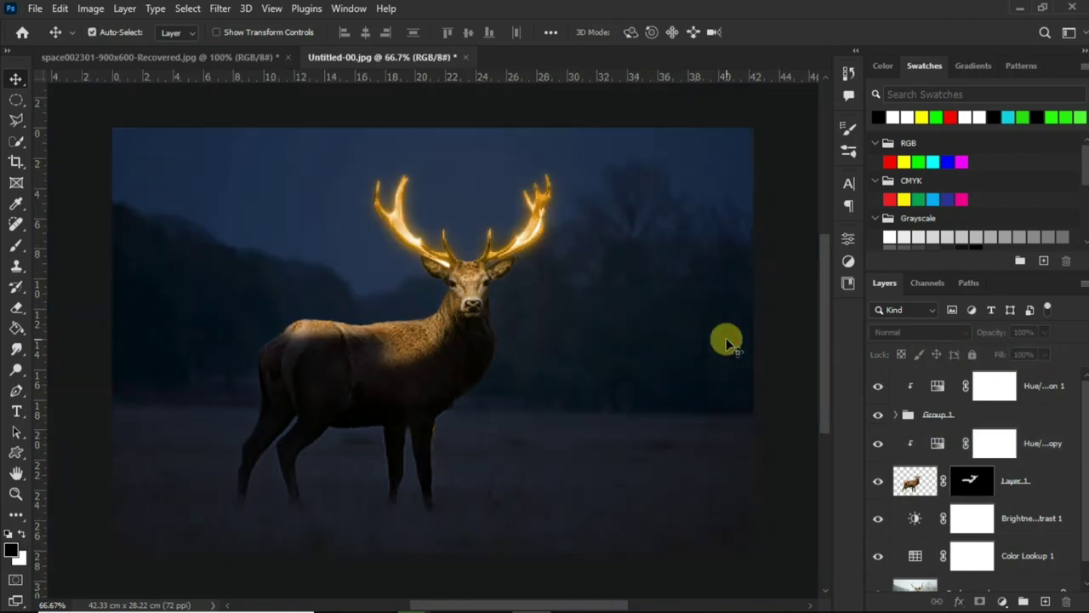
left_click(1009, 393)
key("ctrl+j")
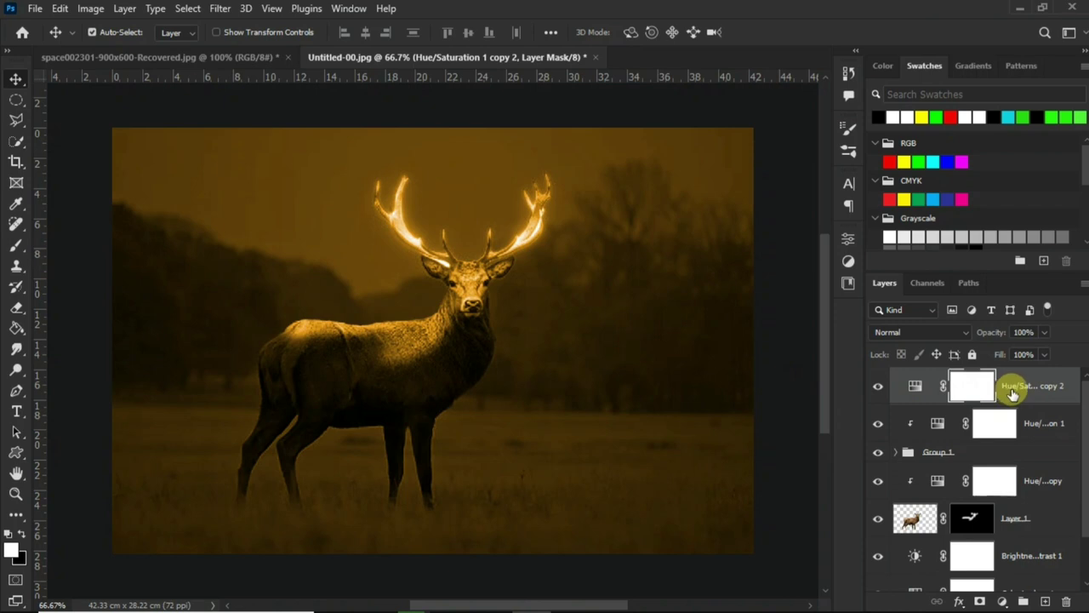
Step: Invert the copy 2 mask to black and set the brush to 1200 px
left_click(971, 385)
key("ctrl+i")
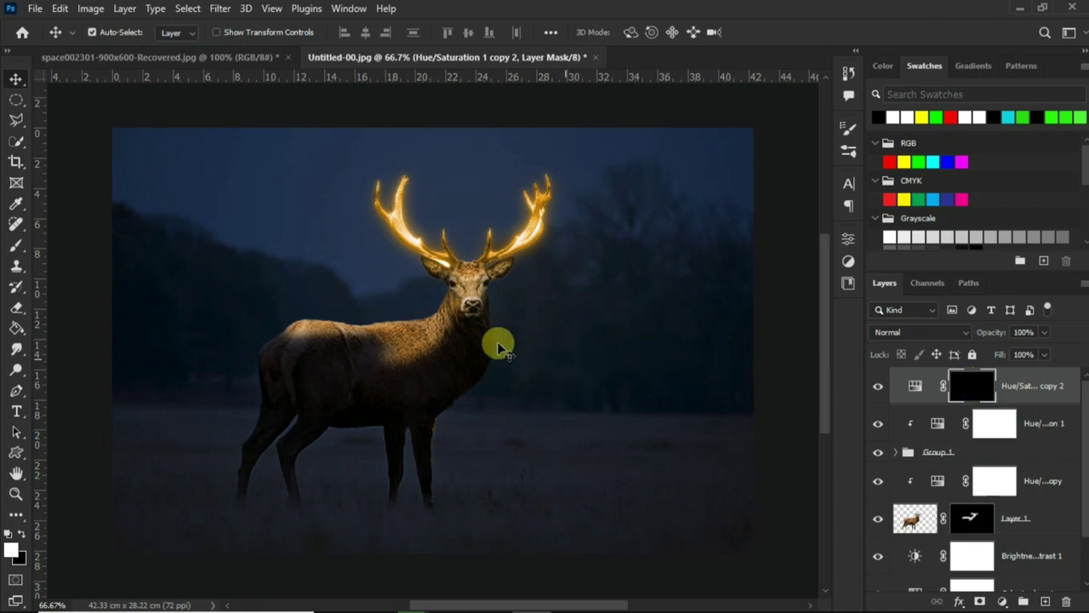
left_click(16, 245)
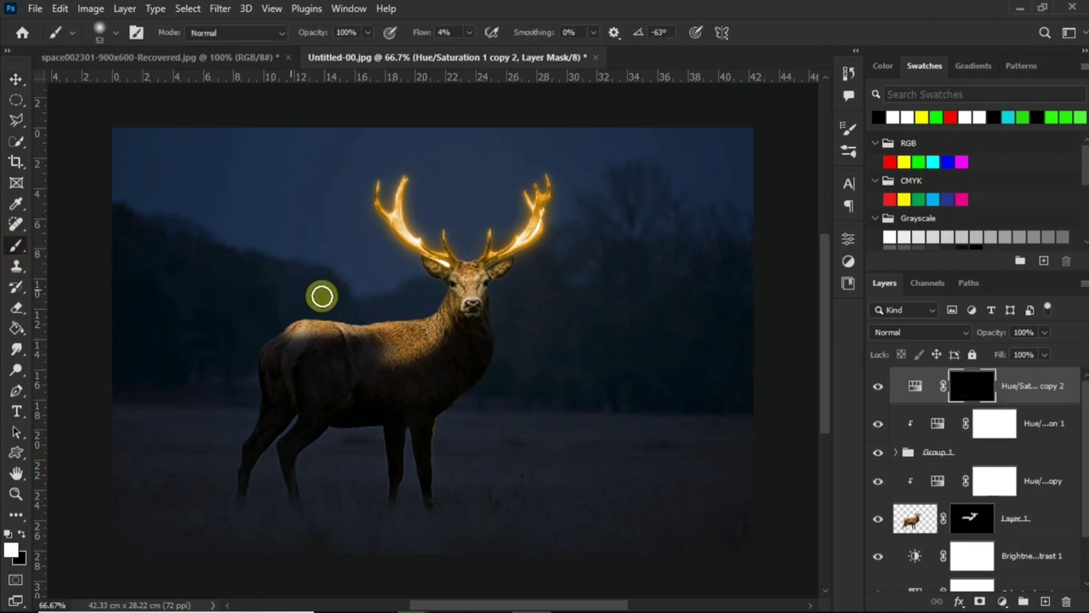
right_click(436, 291)
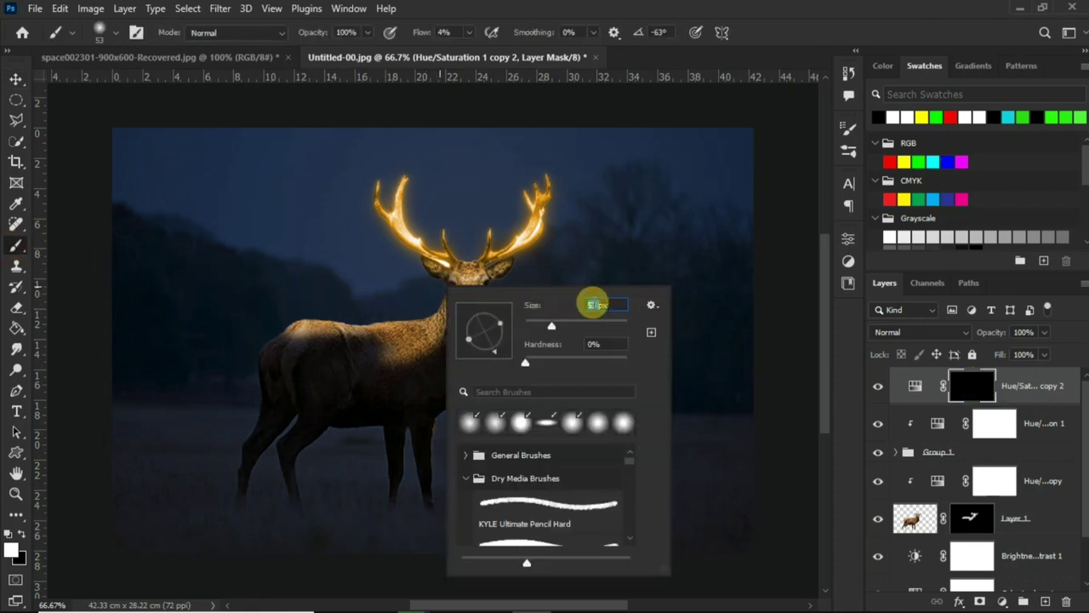
type("00")
key("Return")
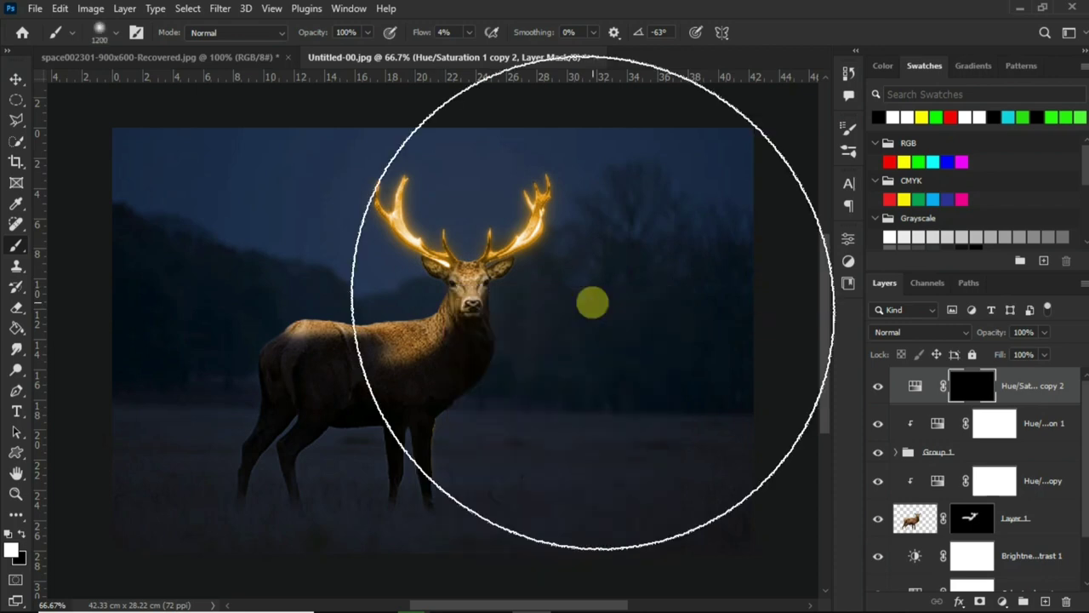
Step: Flatten the brush, paint the glow across the ground, and set opacity to 60%
right_click(415, 305)
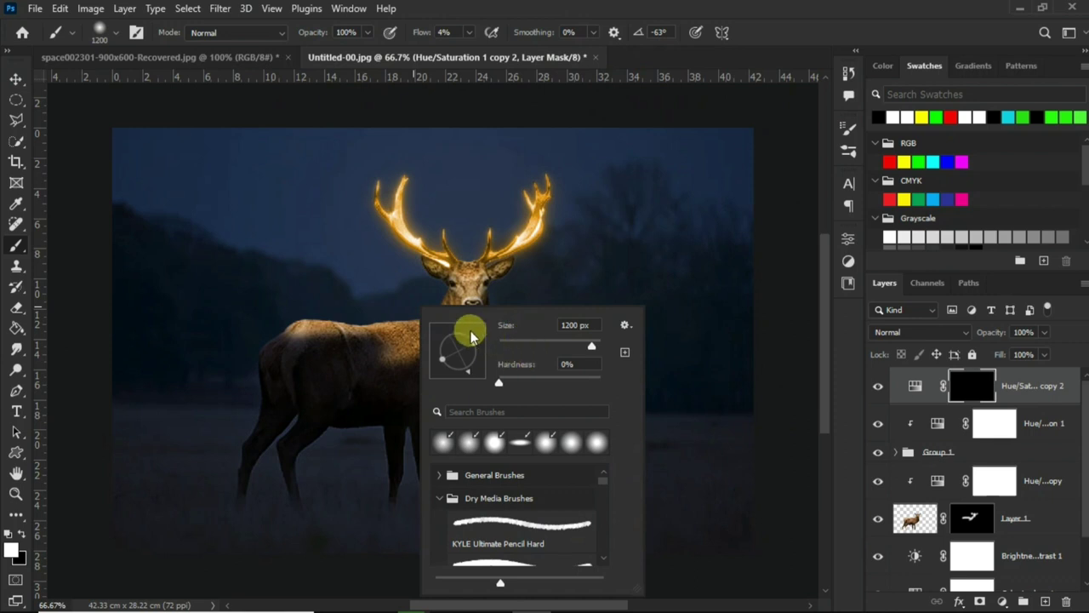
mouse_move(473, 336)
left_mouse_down()
mouse_move(470, 373)
mouse_move(468, 342)
mouse_move(456, 354)
left_mouse_up()
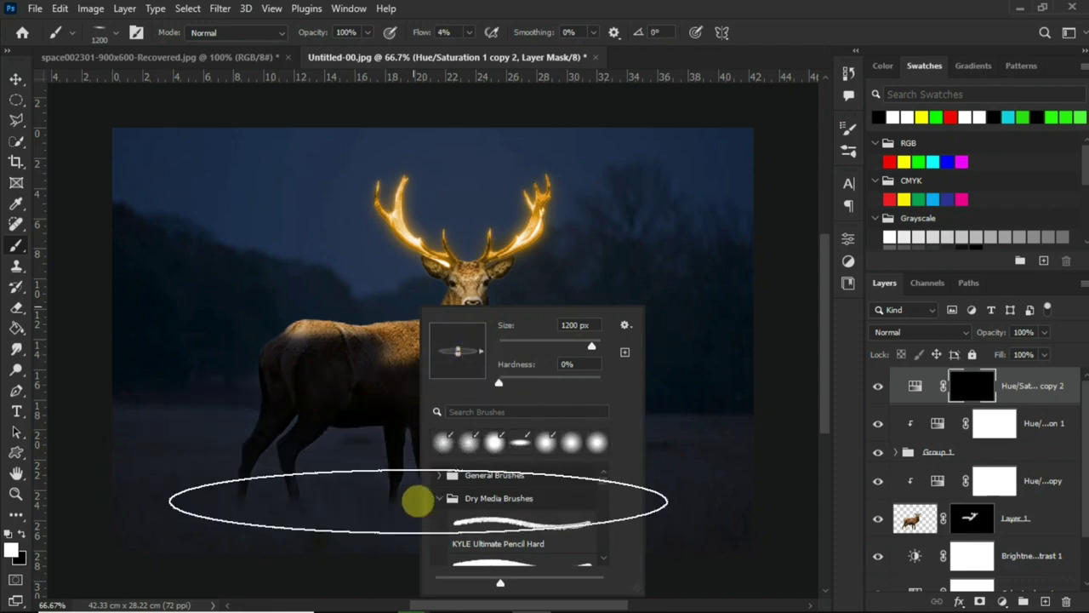
left_click(417, 502)
left_click_drag(417, 502, 428, 509)
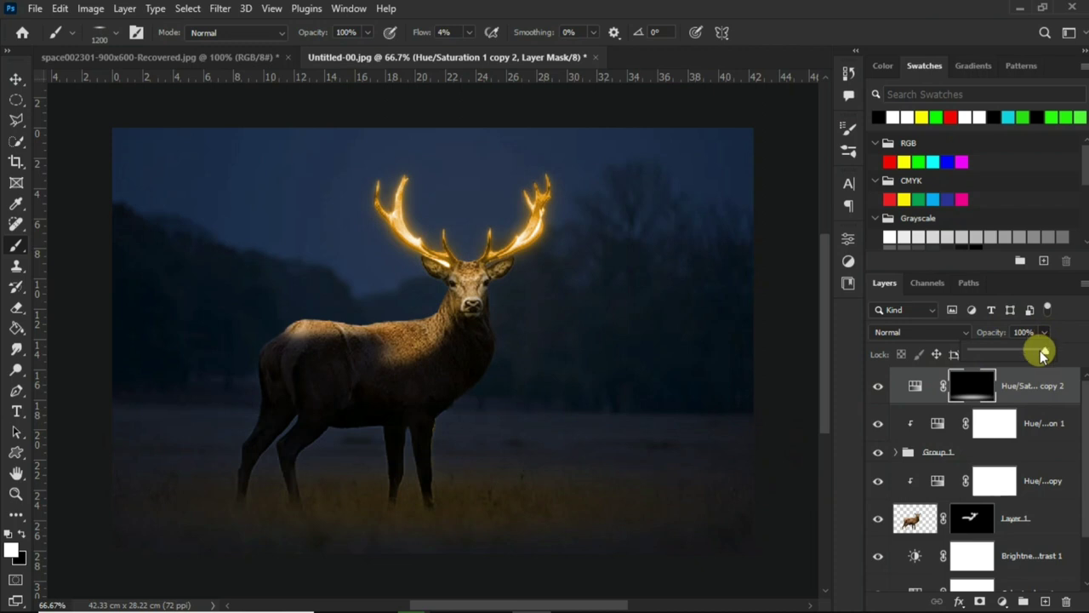
left_click_drag(1032, 355, 1021, 356)
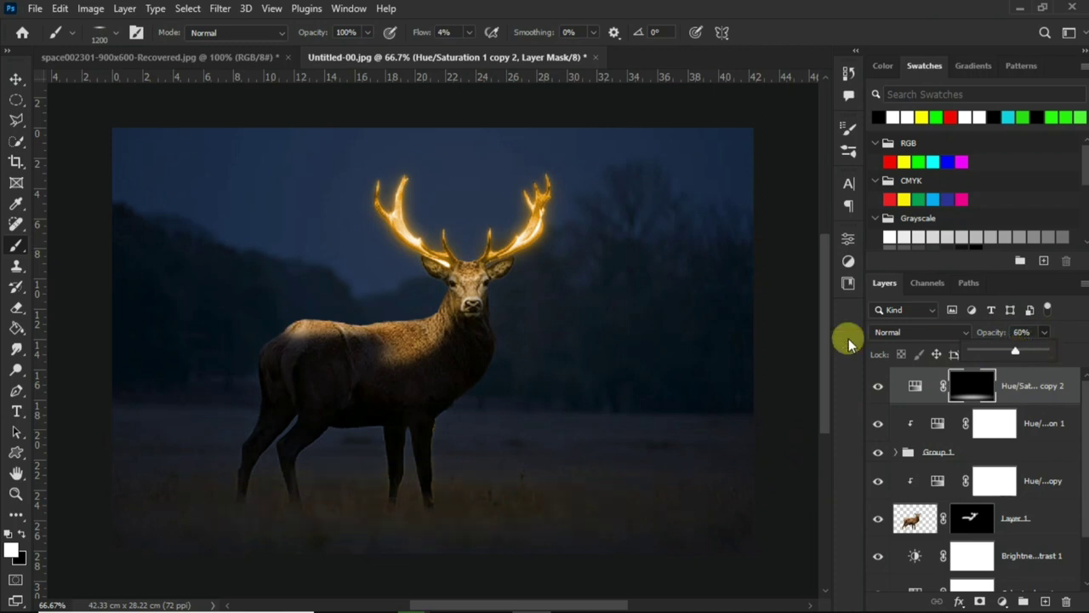
Step: Drag the starfield image from its document into the stag document
key("v")
left_click(150, 61)
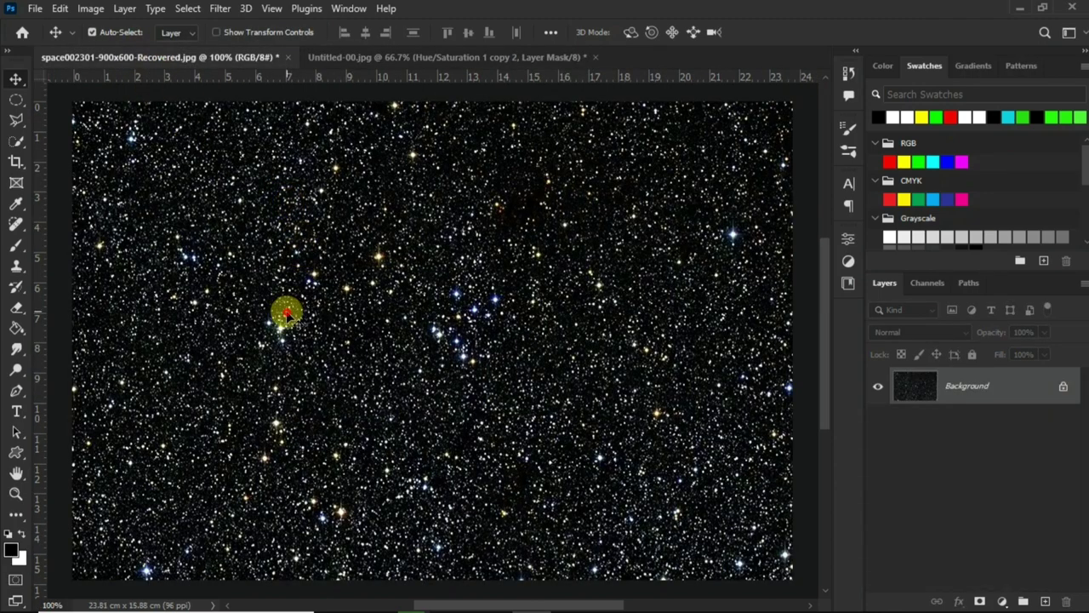
left_click_drag(286, 313, 393, 64)
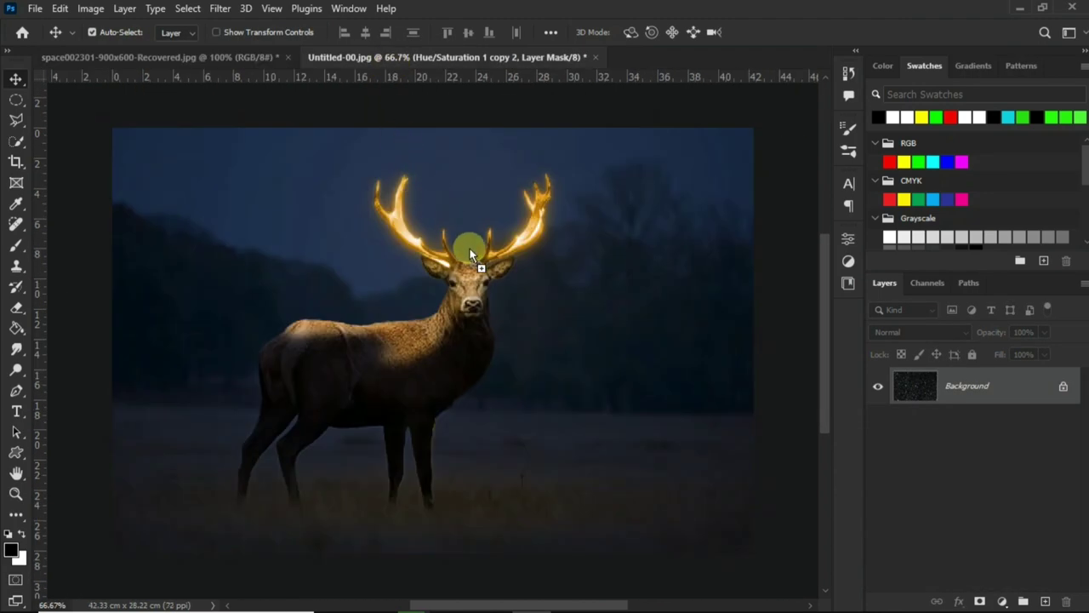
left_click_drag(469, 246, 471, 312)
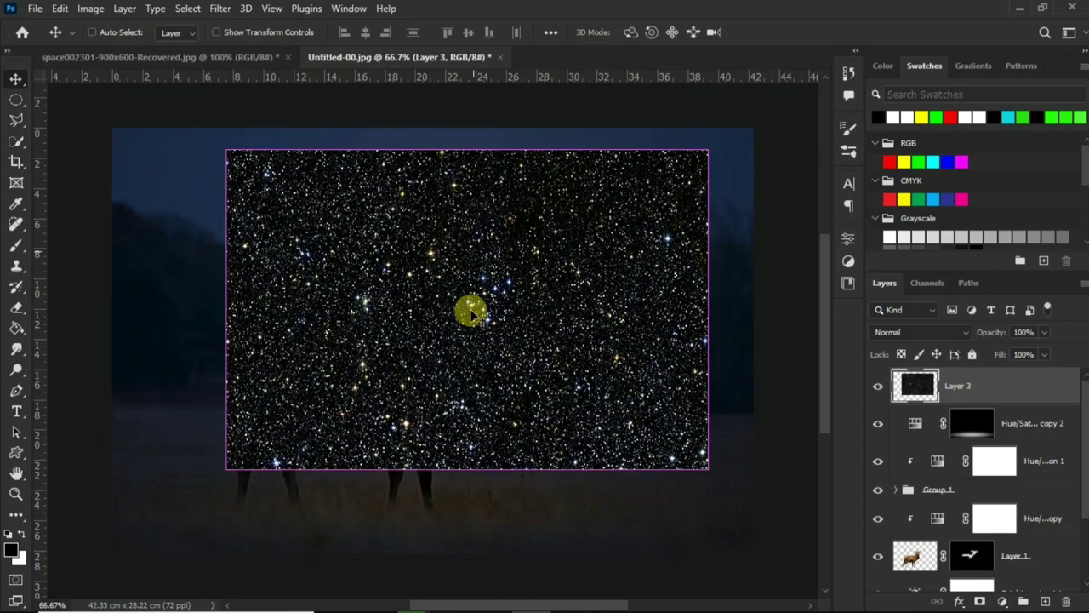
Step: Scale the starfield to 58%, position it over the antlers, and blend it in Screen
key("ctrl+t")
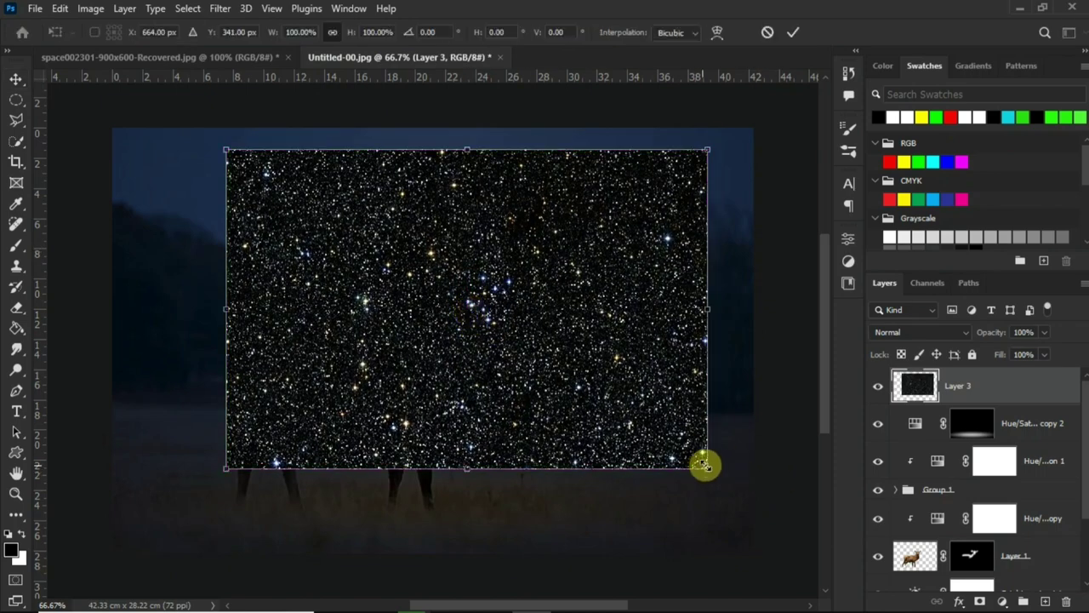
left_click_drag(706, 472, 611, 398)
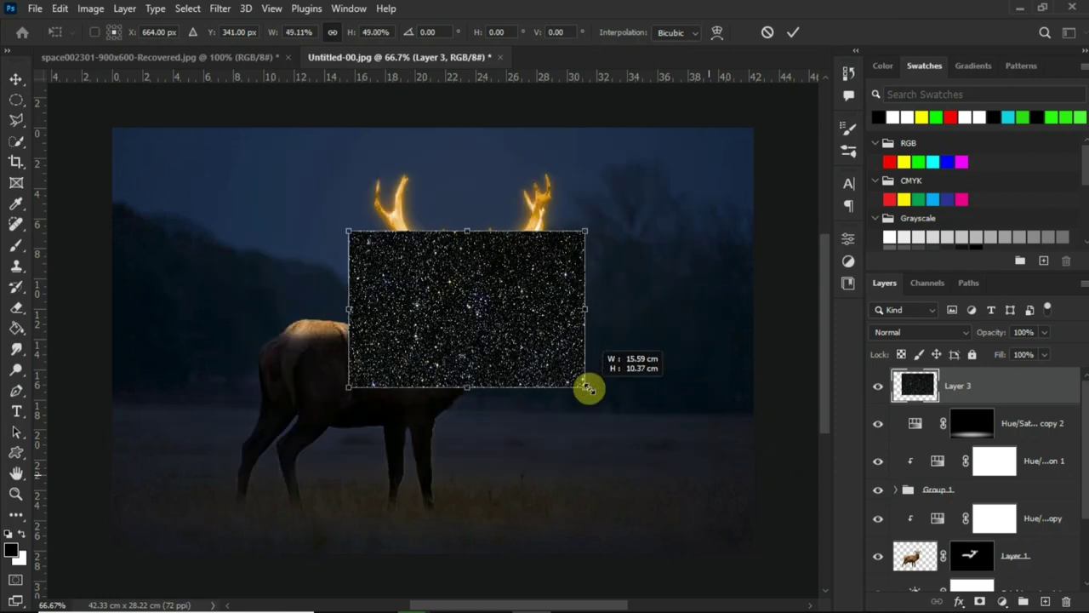
left_click_drag(525, 325, 497, 249)
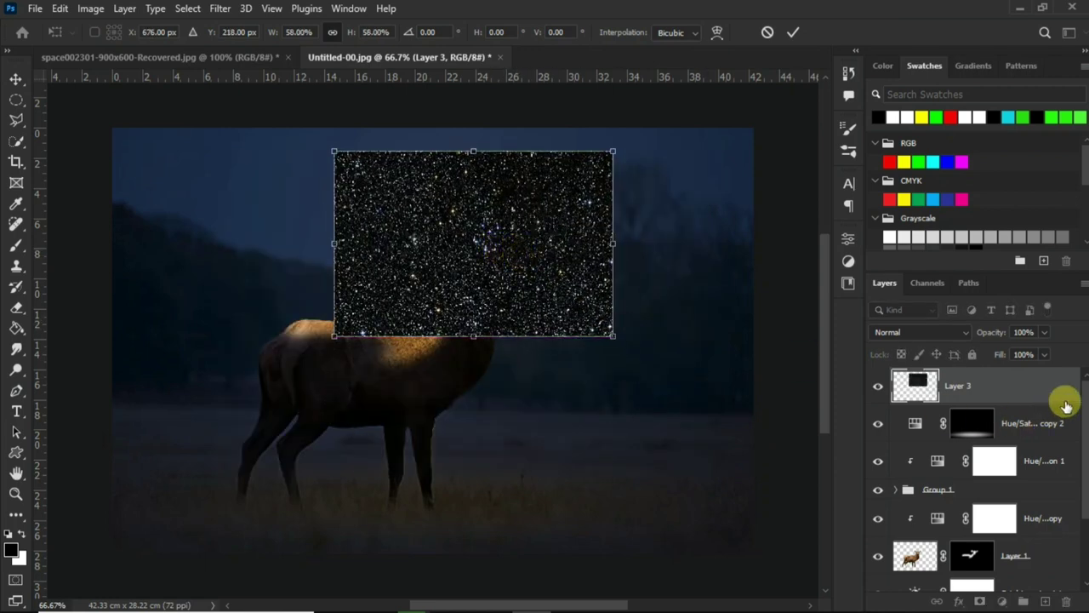
left_click(961, 332)
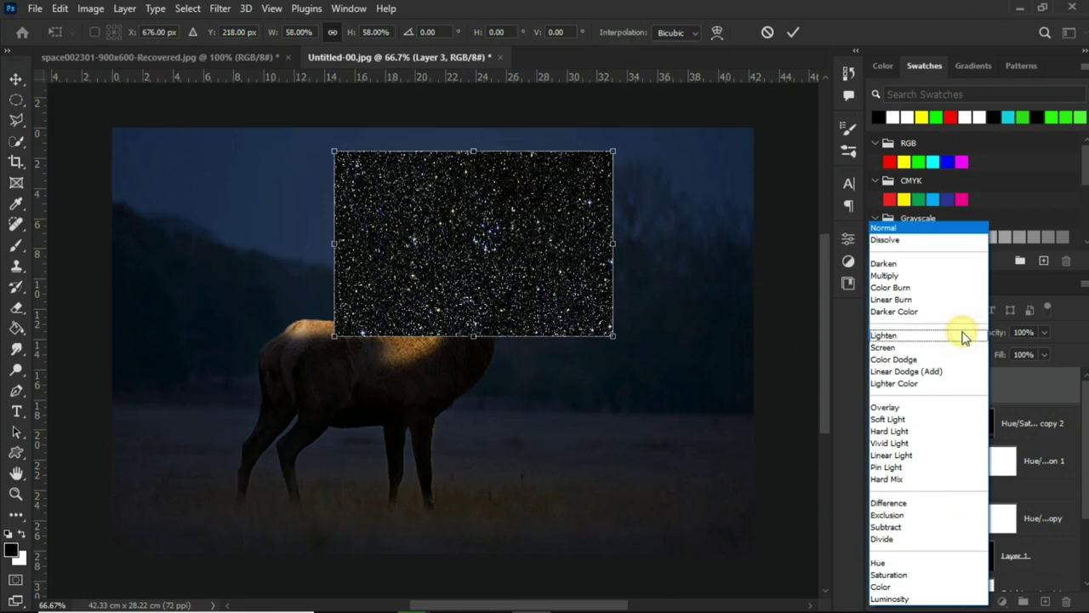
left_click(921, 346)
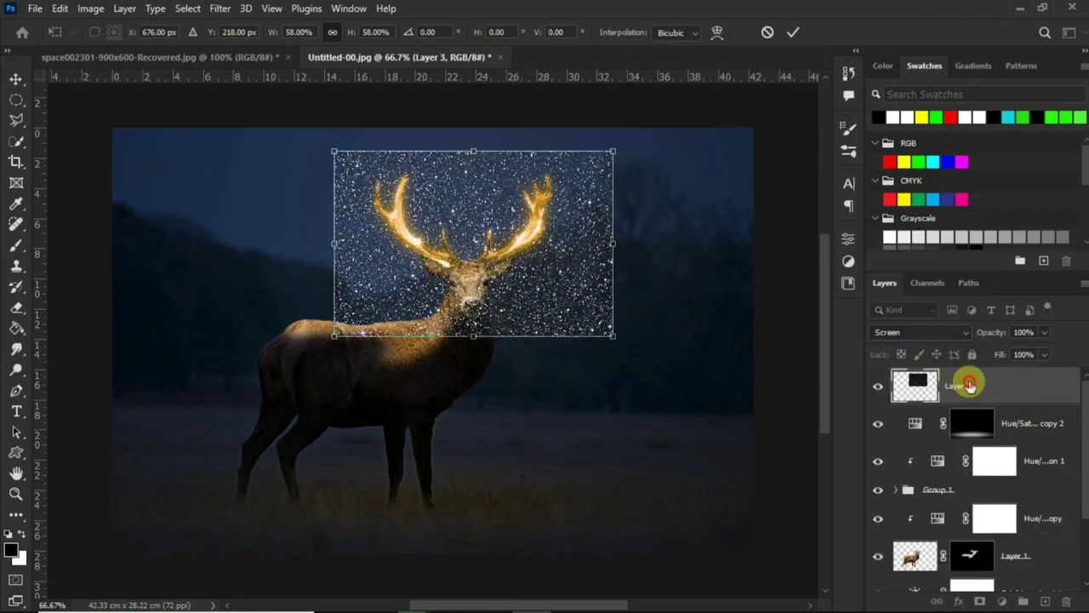
key("Return")
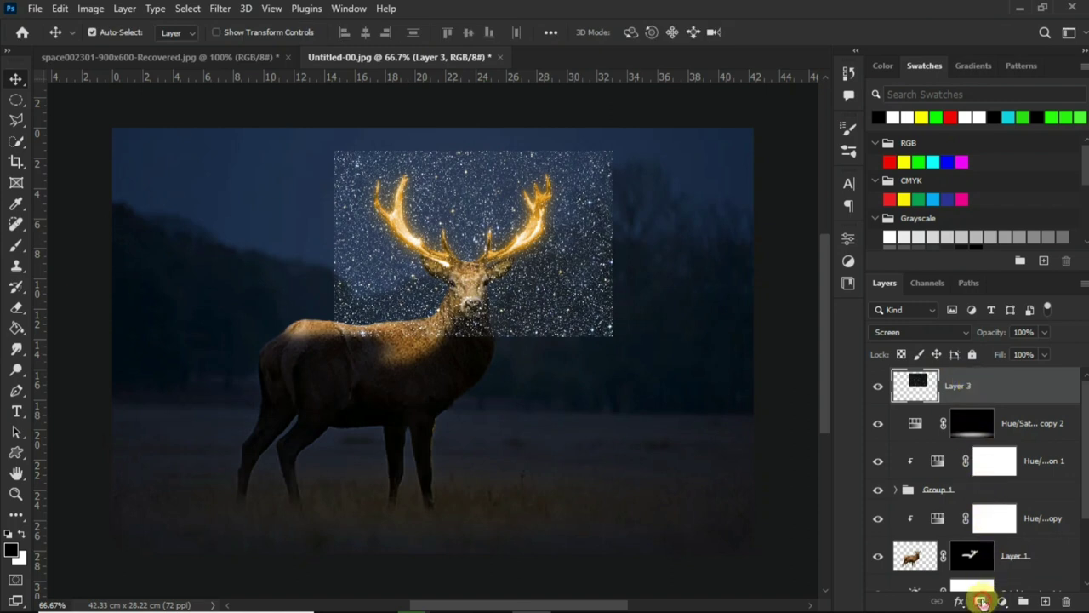
Step: Add an inverted black mask to Layer 3 and paint stars back around the antlers with a 58 px brush
left_click(981, 602)
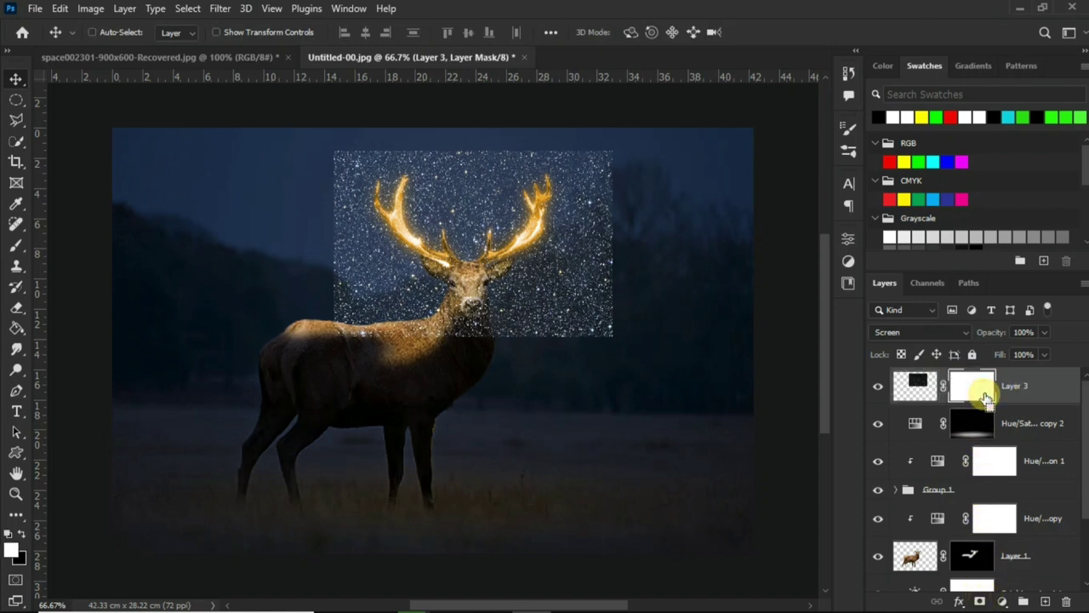
key("ctrl+i")
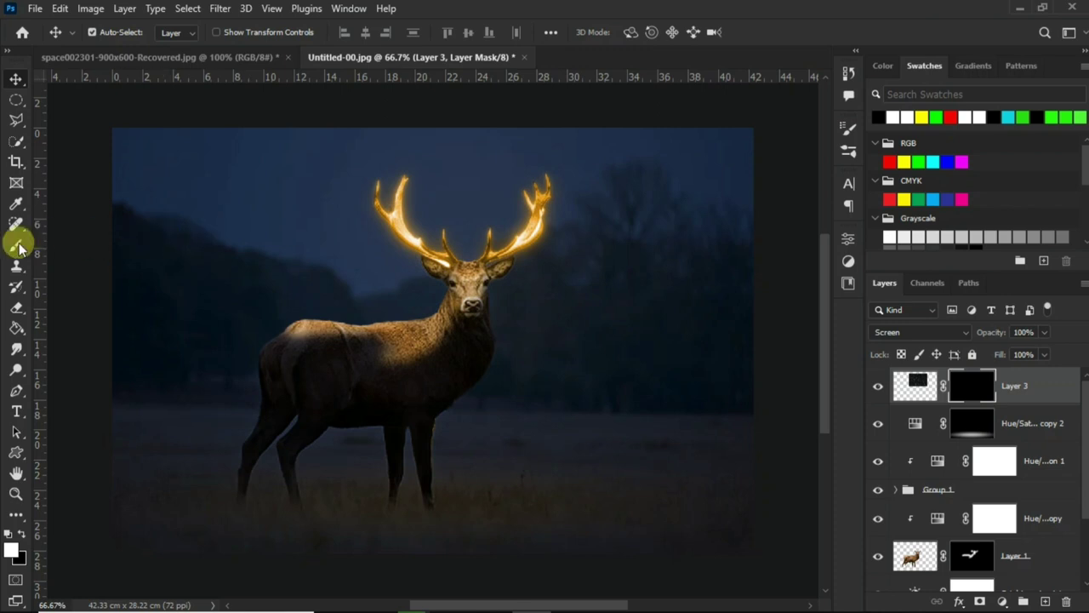
left_click(17, 247)
right_click(335, 241)
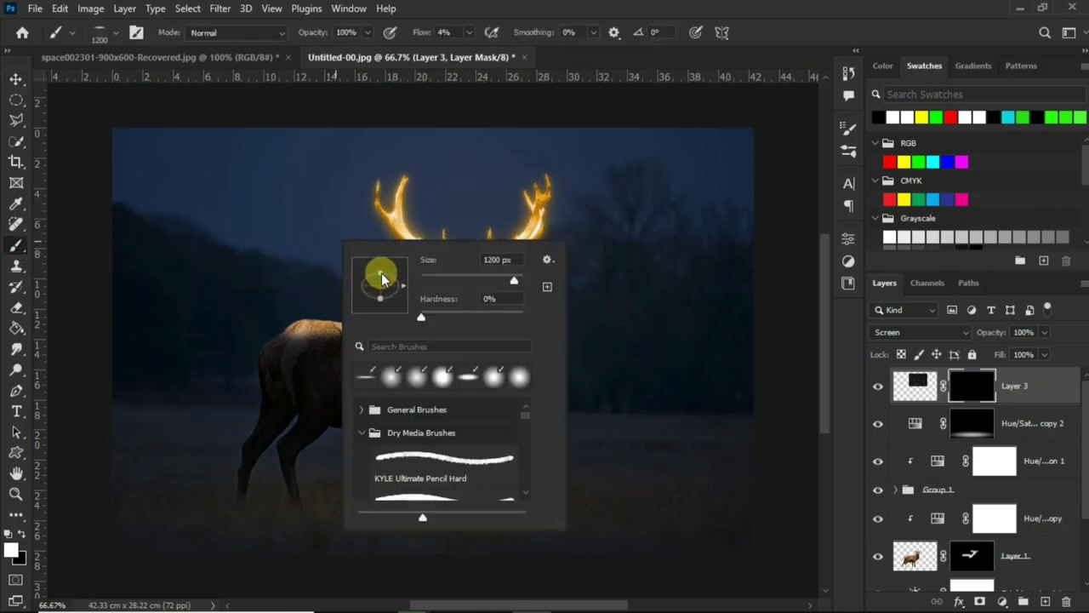
left_click_drag(460, 270, 437, 274)
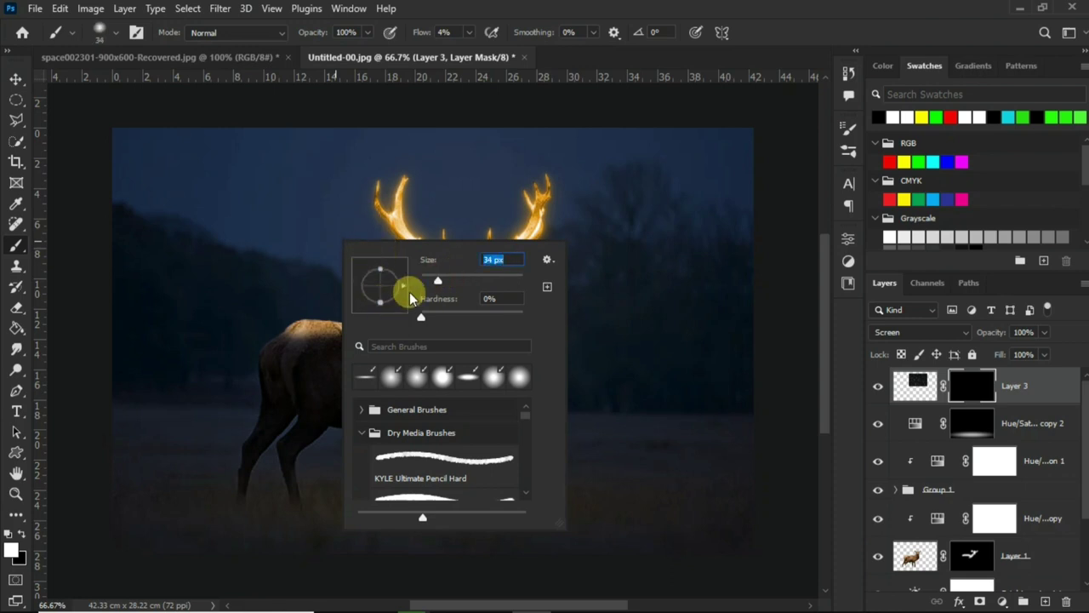
type("58")
key("Return")
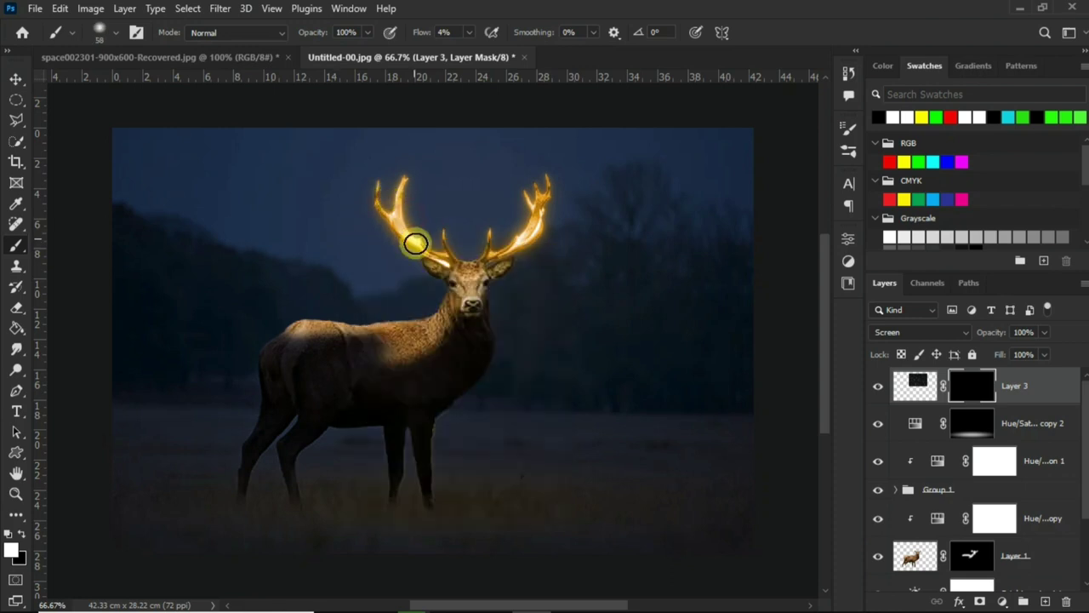
mouse_move(445, 264)
left_mouse_down()
mouse_move(440, 233)
mouse_move(428, 258)
mouse_move(414, 239)
mouse_move(408, 250)
mouse_move(377, 177)
mouse_move(374, 210)
mouse_move(396, 185)
mouse_move(437, 251)
mouse_move(484, 253)
mouse_move(455, 244)
mouse_move(468, 250)
mouse_move(518, 221)
mouse_move(539, 173)
mouse_move(544, 215)
mouse_move(558, 197)
mouse_move(514, 261)
mouse_move(433, 281)
mouse_move(401, 251)
mouse_move(539, 182)
mouse_move(493, 212)
left_mouse_up()
Step: Paint black to remove stray stars over the head, ears and right antler tip
left_click(23, 537)
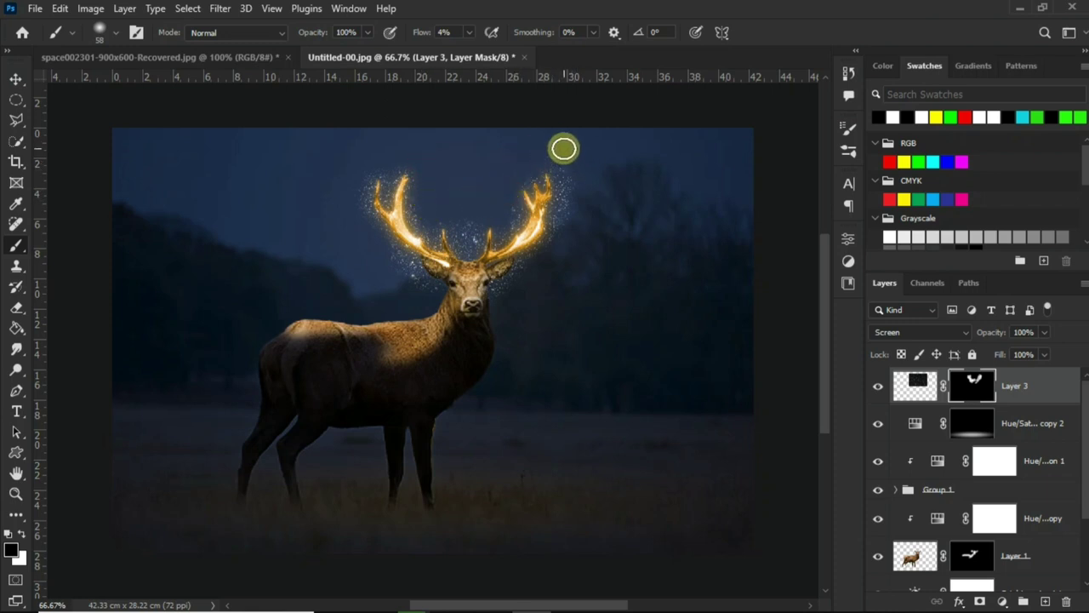
mouse_move(559, 176)
left_mouse_down()
mouse_move(561, 212)
mouse_move(567, 180)
left_mouse_up()
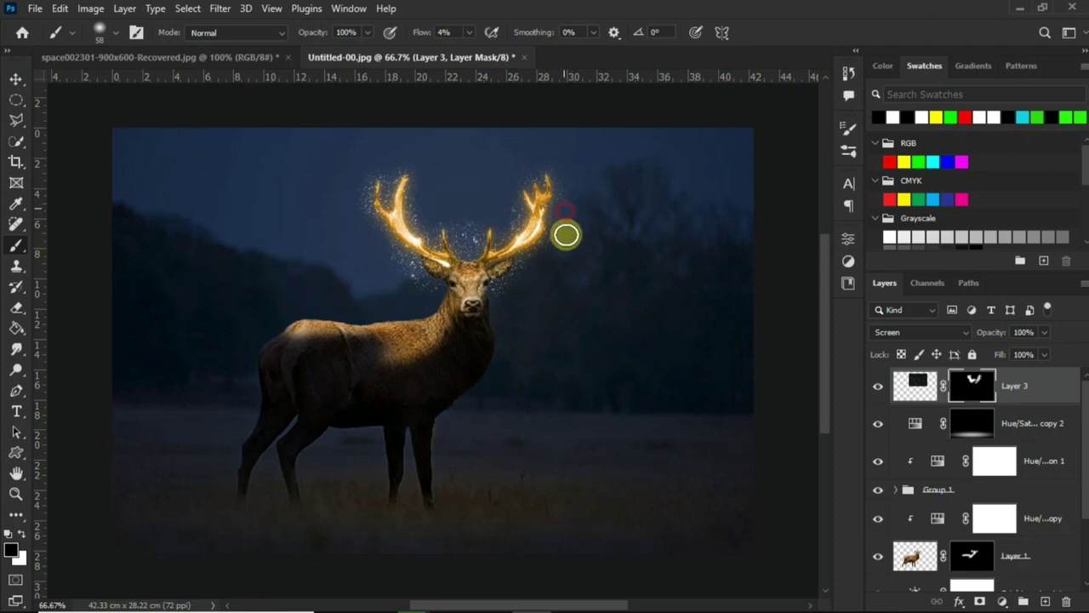
mouse_move(455, 207)
left_mouse_down()
mouse_move(467, 230)
mouse_move(429, 229)
left_mouse_up()
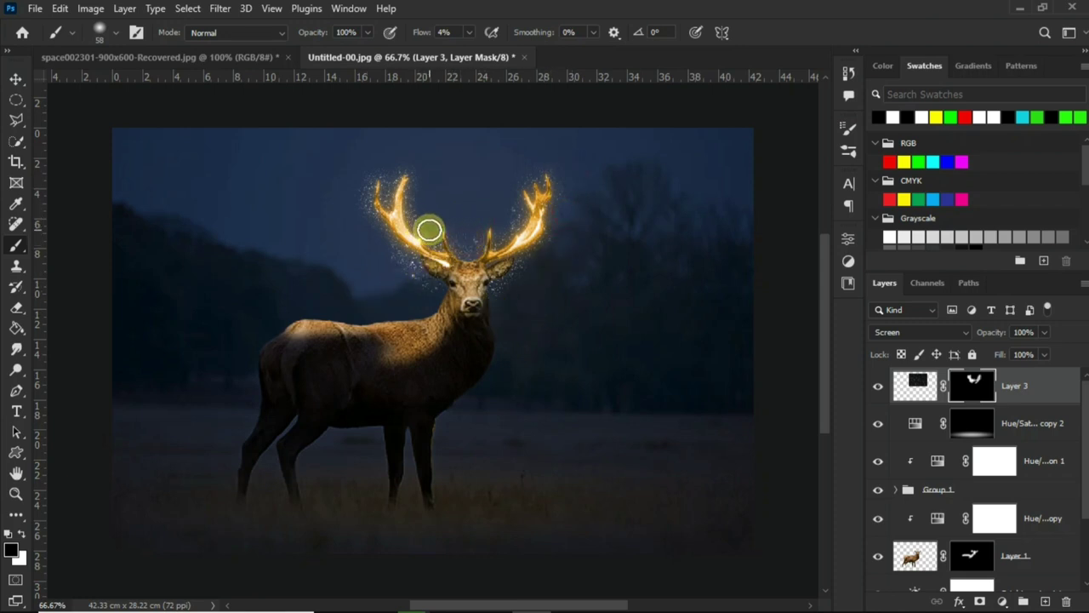
key("ctrl+plus")
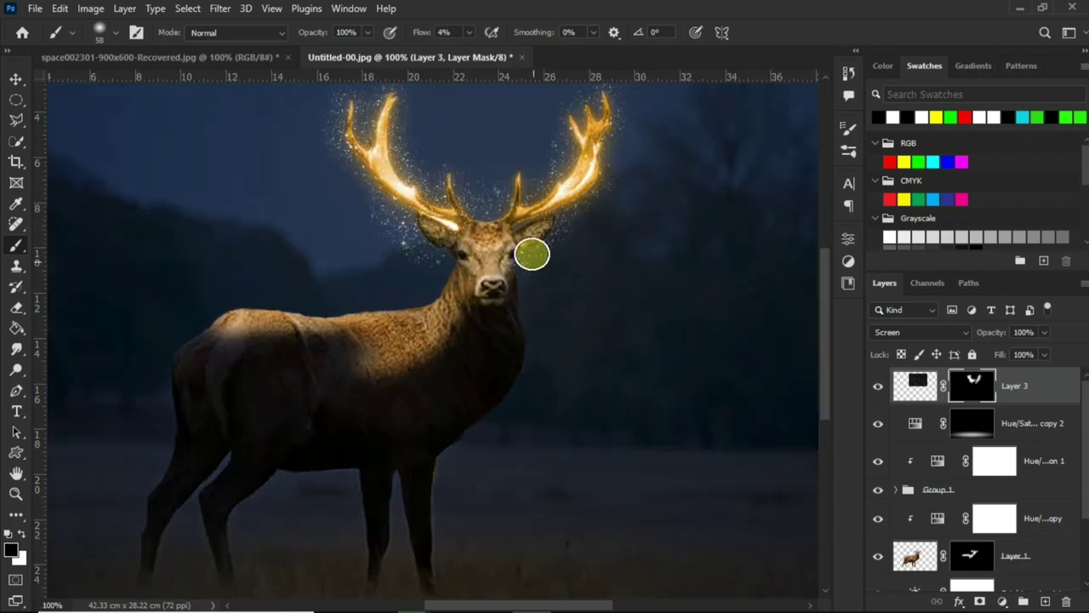
mouse_move(488, 253)
left_mouse_down()
mouse_move(468, 242)
mouse_move(456, 267)
left_mouse_up()
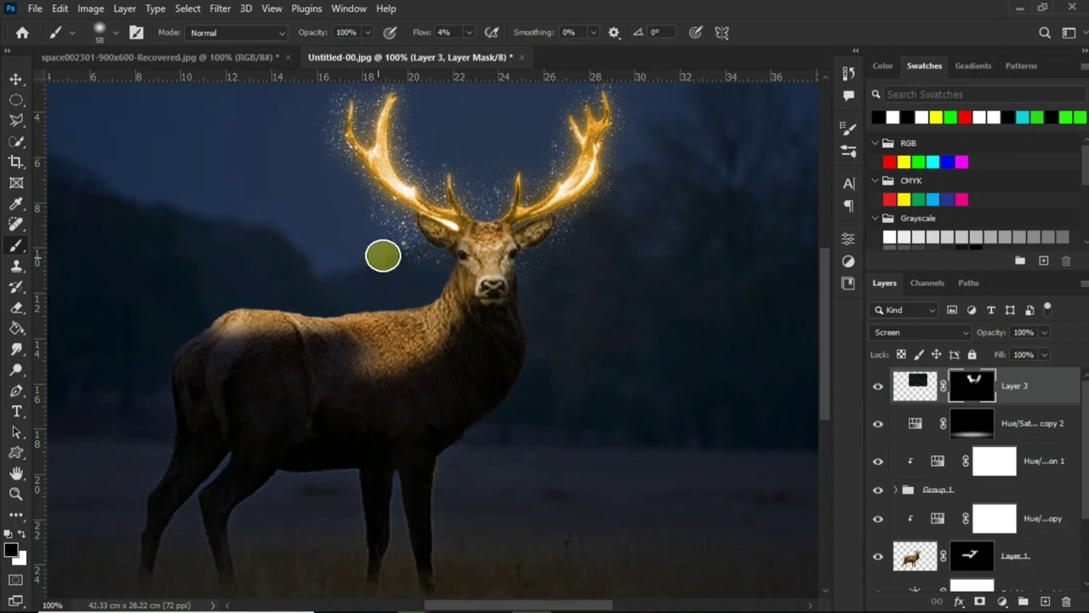
left_click_drag(383, 256, 414, 245)
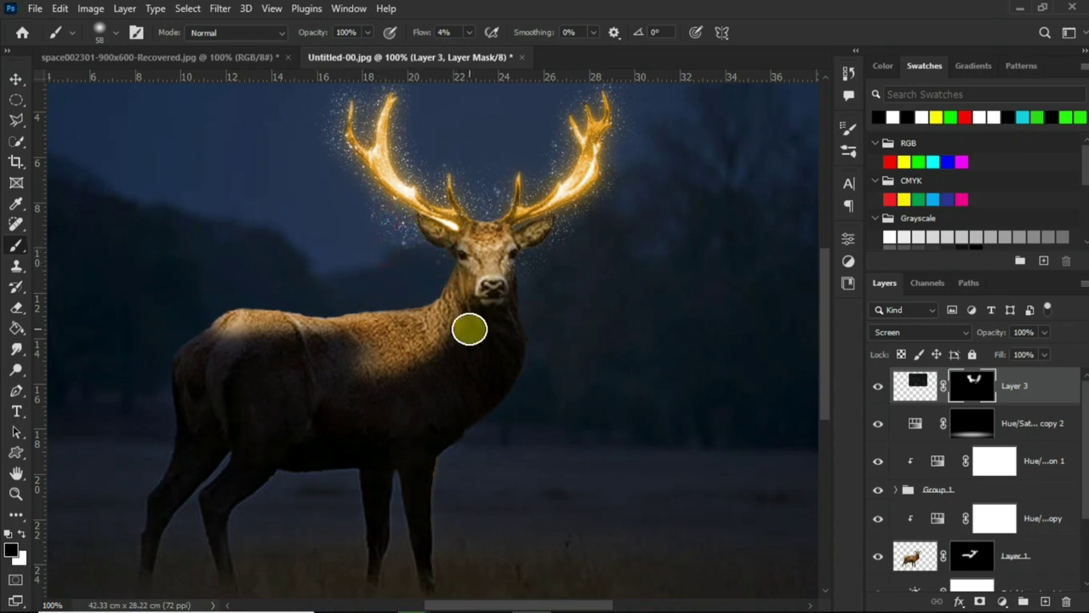
scroll(589, 305, "down", 2)
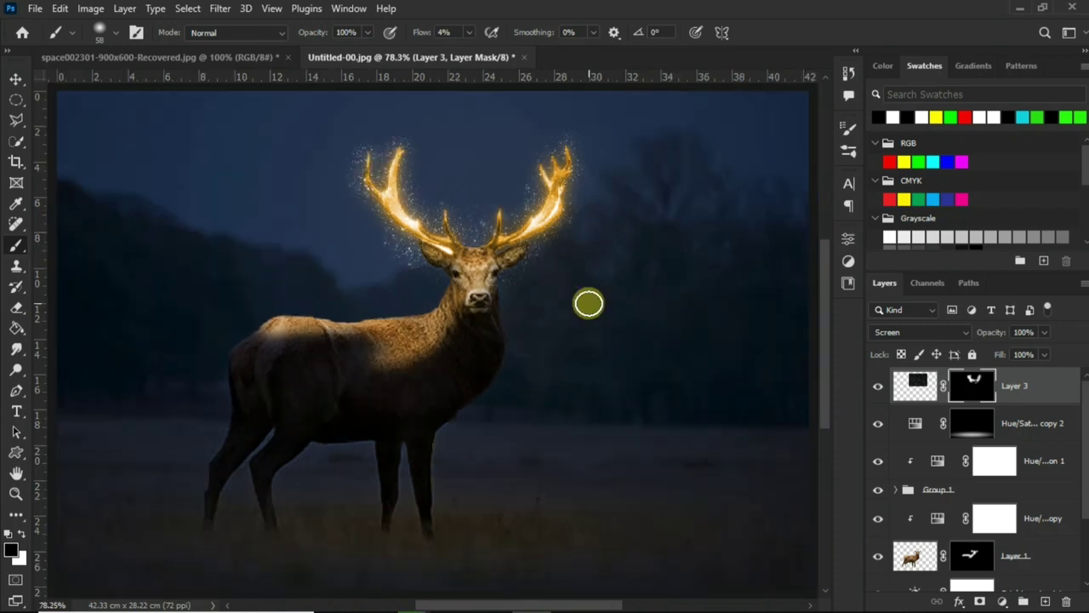
Step: Duplicate Hue/Saturation 1 above Layer 3 and clip it there to tint the stars gold
key("v")
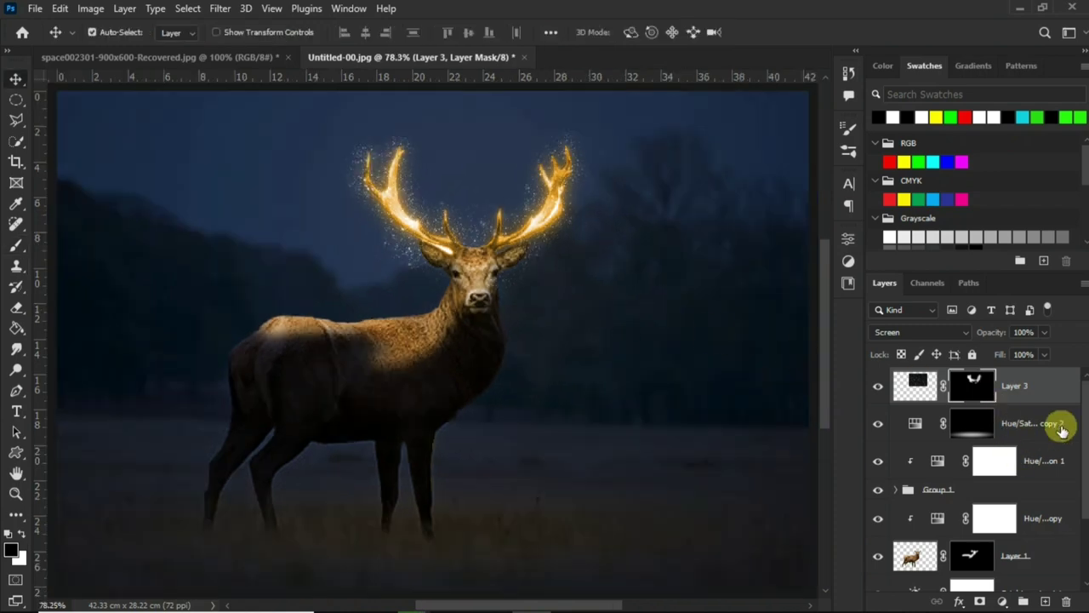
left_click(1018, 457)
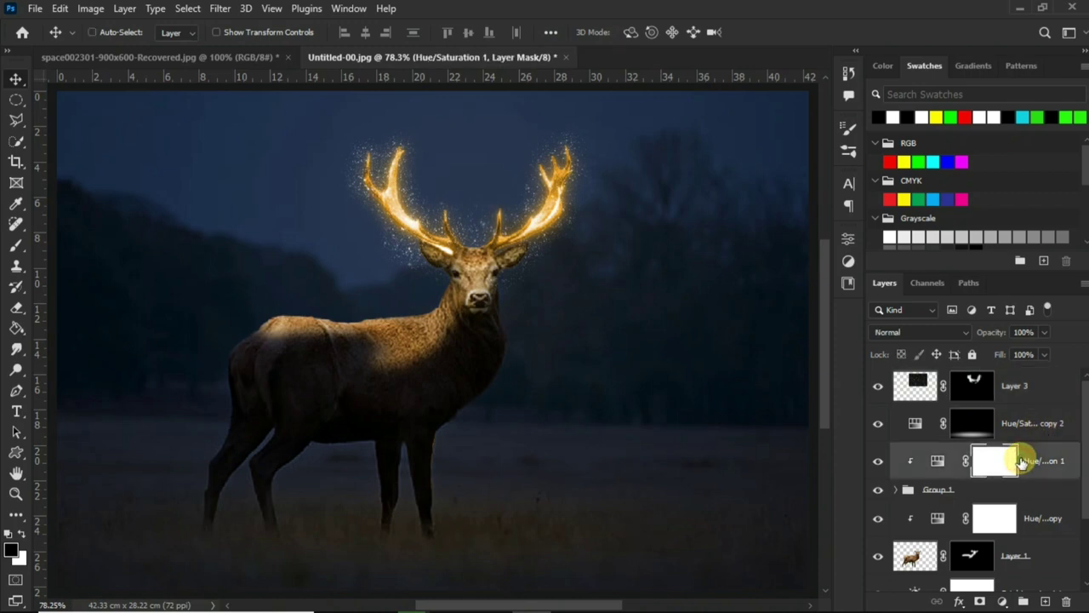
key("ctrl+j")
left_click_drag(1018, 463, 1041, 380)
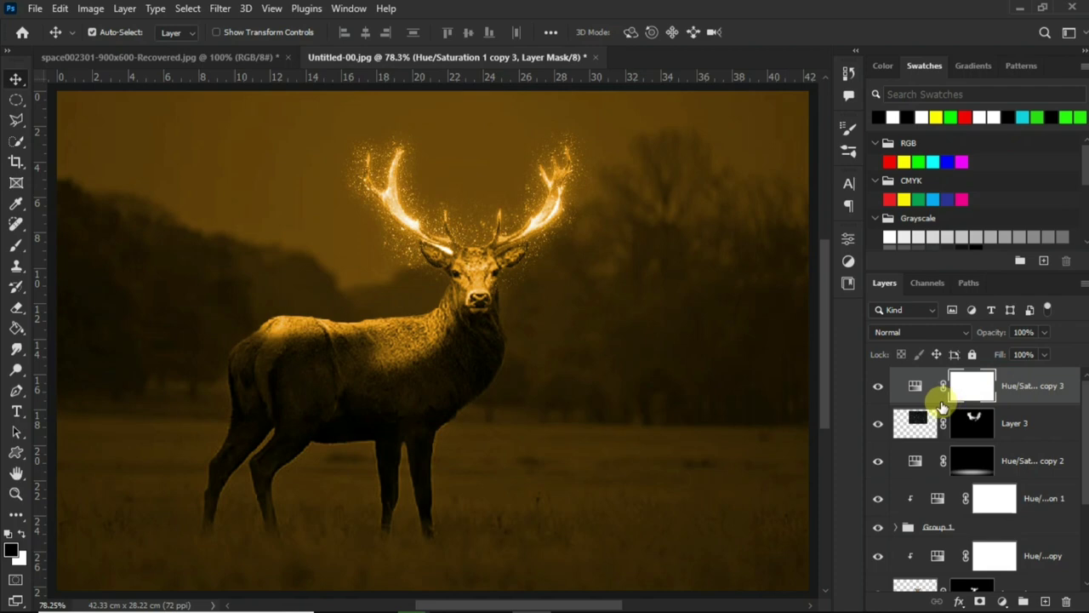
left_click(940, 398, "alt")
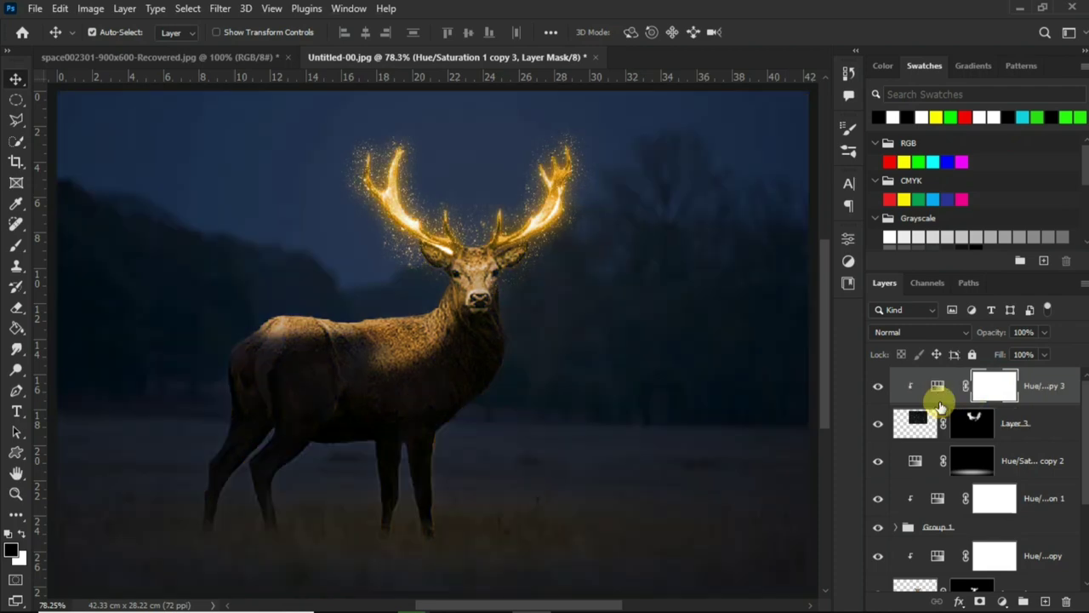